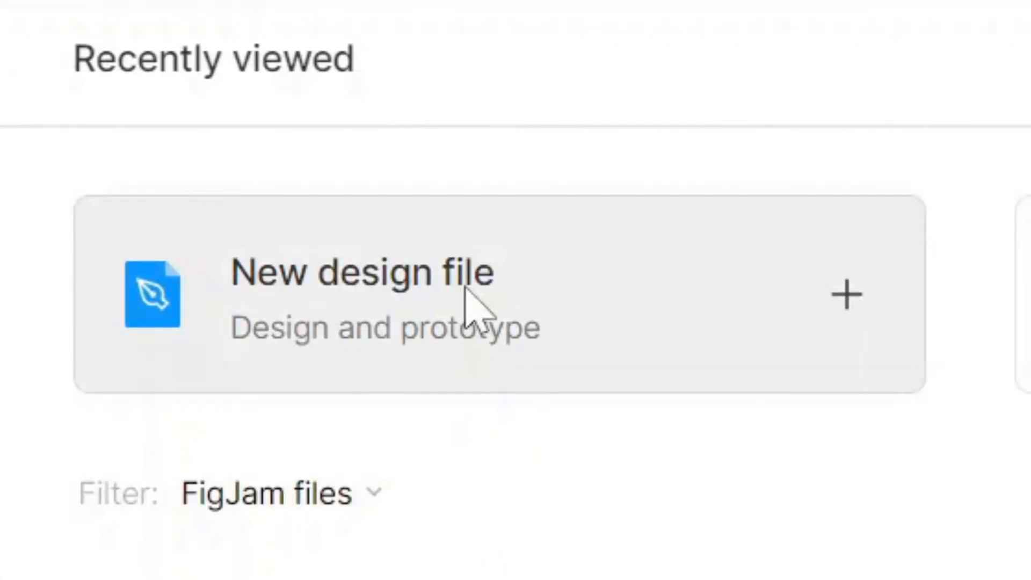
- Create a new design file
left_click(467, 290)
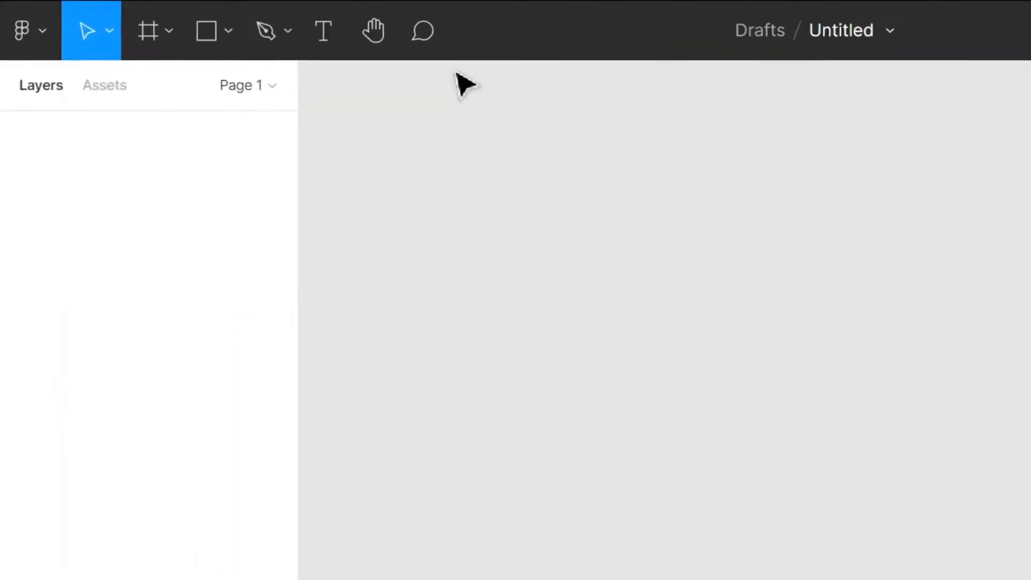
left_click(34, 50)
left_click(36, 54)
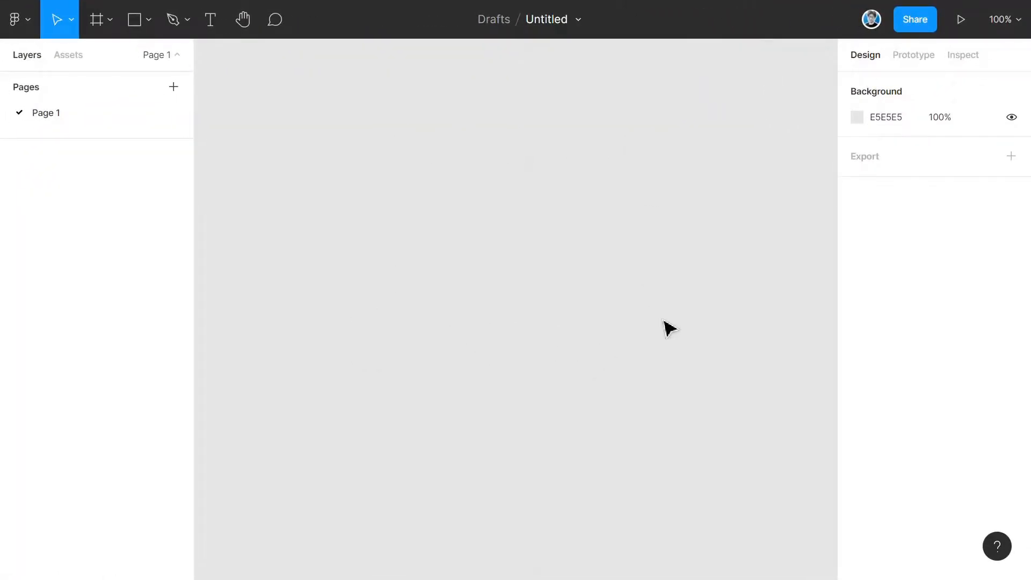
- Draw a frame about 292 × 238 on the canvas with the Frame tool
left_click(95, 23)
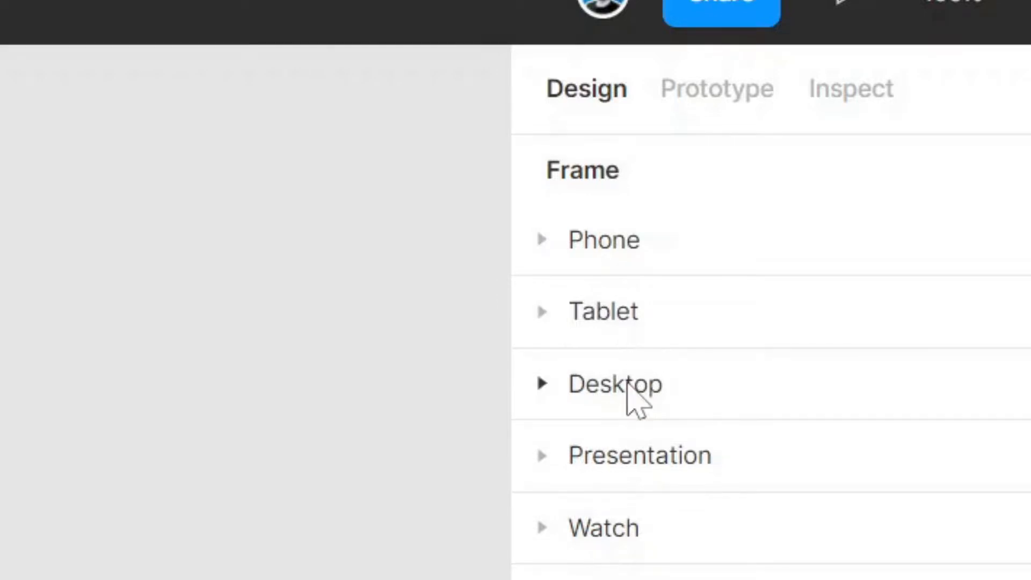
left_click(541, 240)
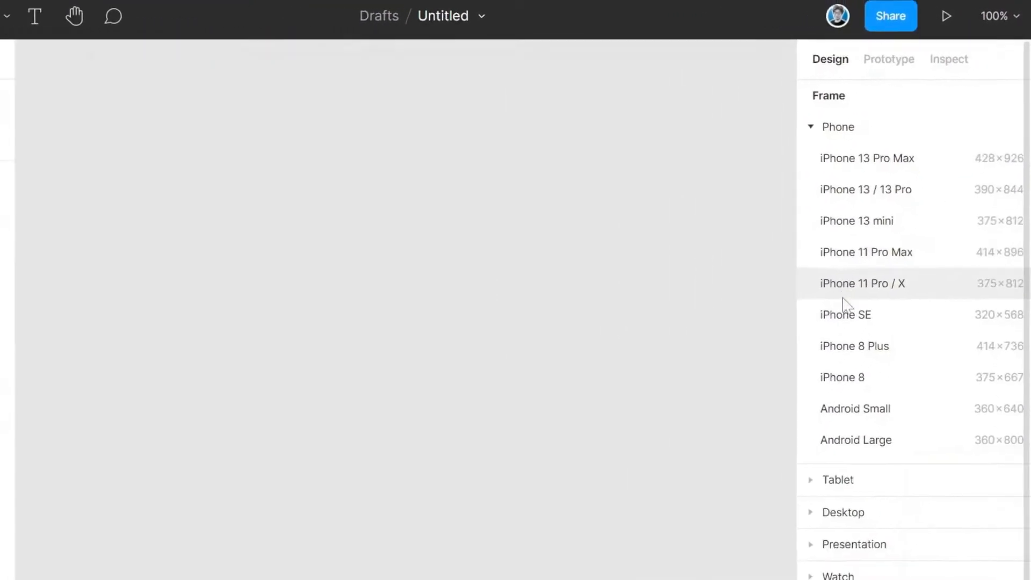
left_click_drag(263, 206, 547, 440)
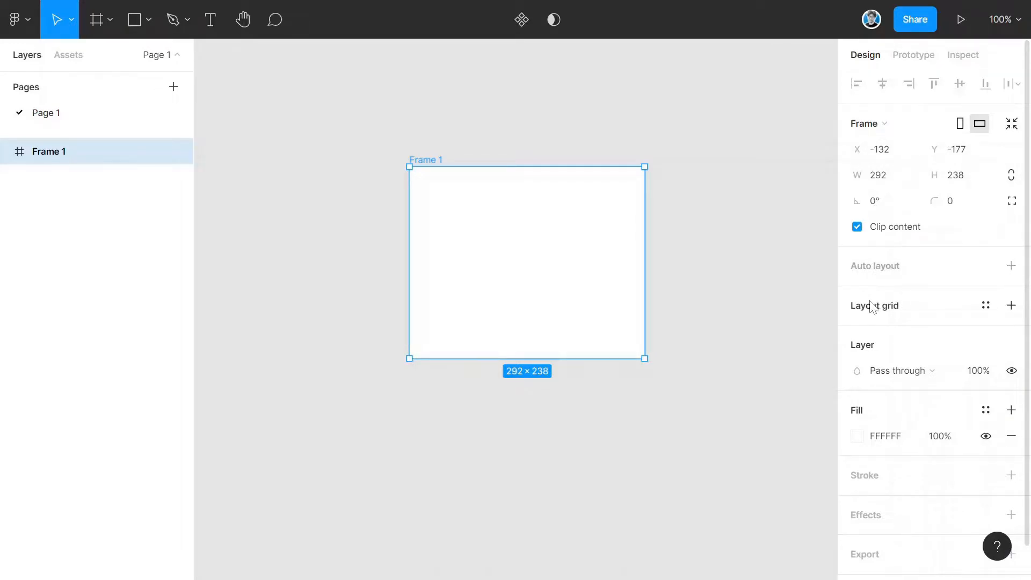
- Place a 100 × 100 rectangle inside the frame
scroll(859, 376, "down", 1)
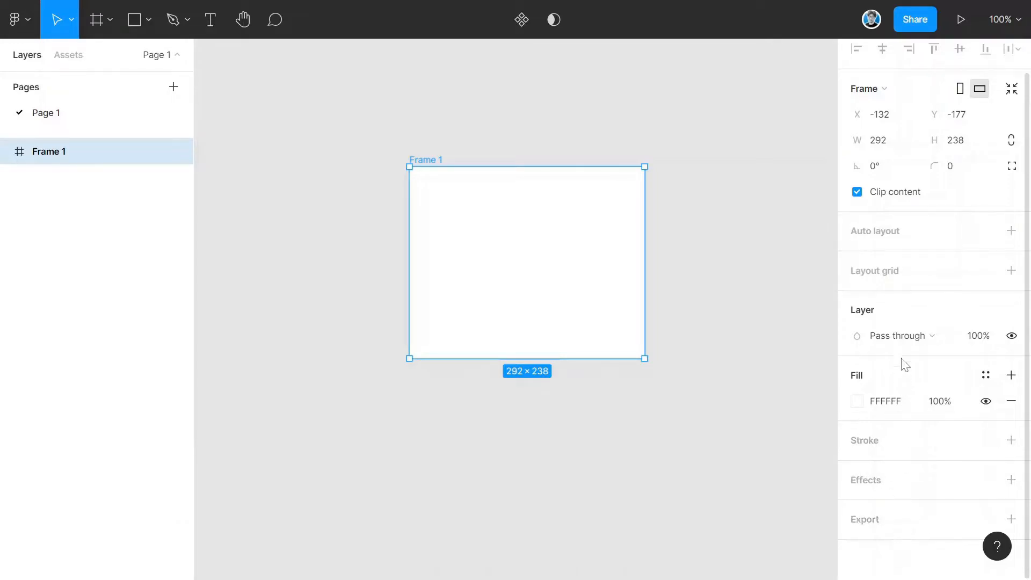
left_click(708, 249)
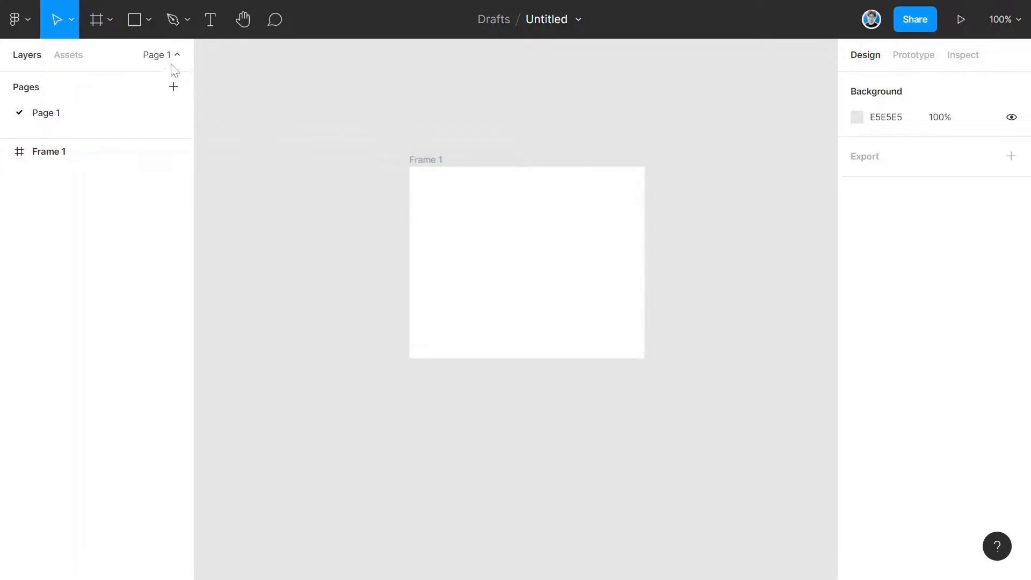
left_click(130, 30)
left_click(474, 206)
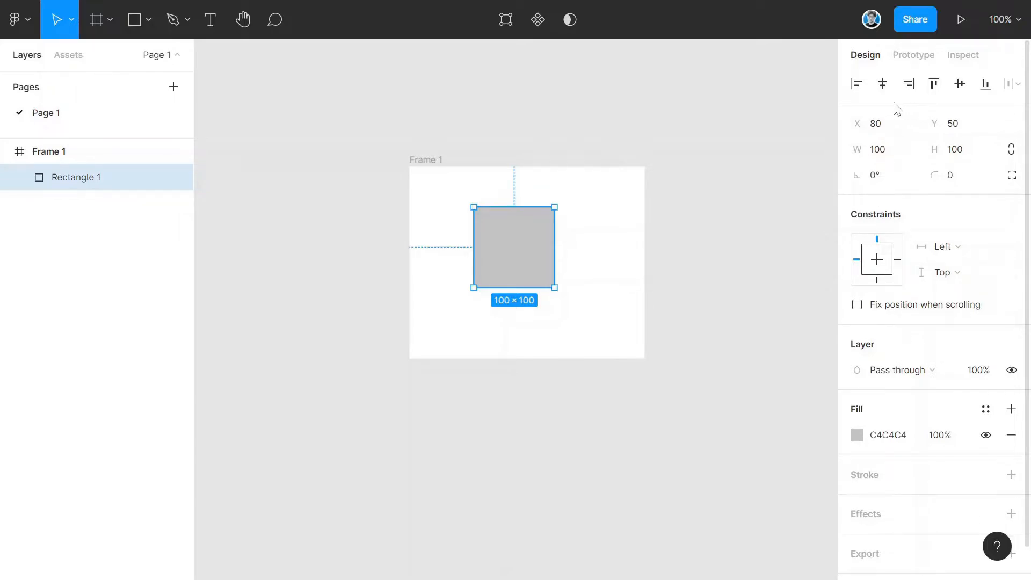
- Align the rectangle to the frame's horizontal and vertical centres and set its width to 101
left_click(882, 86)
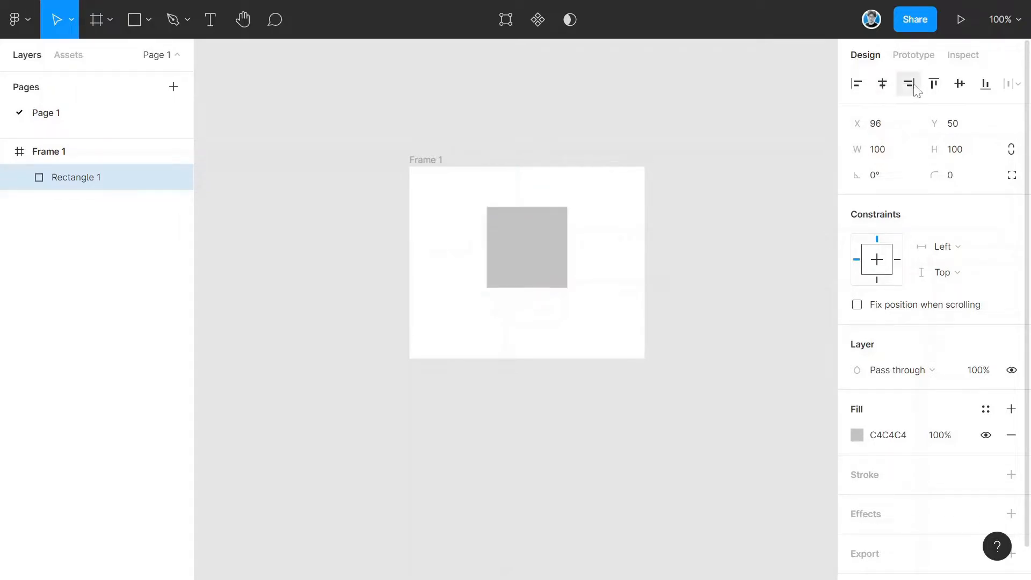
left_click(959, 84)
left_click_drag(858, 150, 862, 150)
- Set the rectangle's horizontal and vertical constraints to Center and rotate it to 171°
left_click(943, 247)
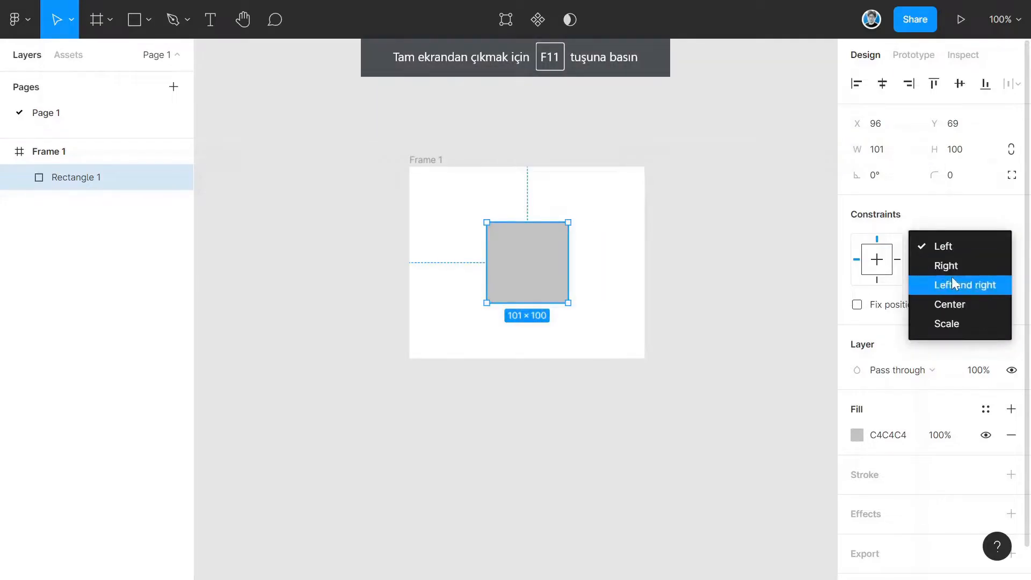
left_click(947, 306)
left_click(878, 265)
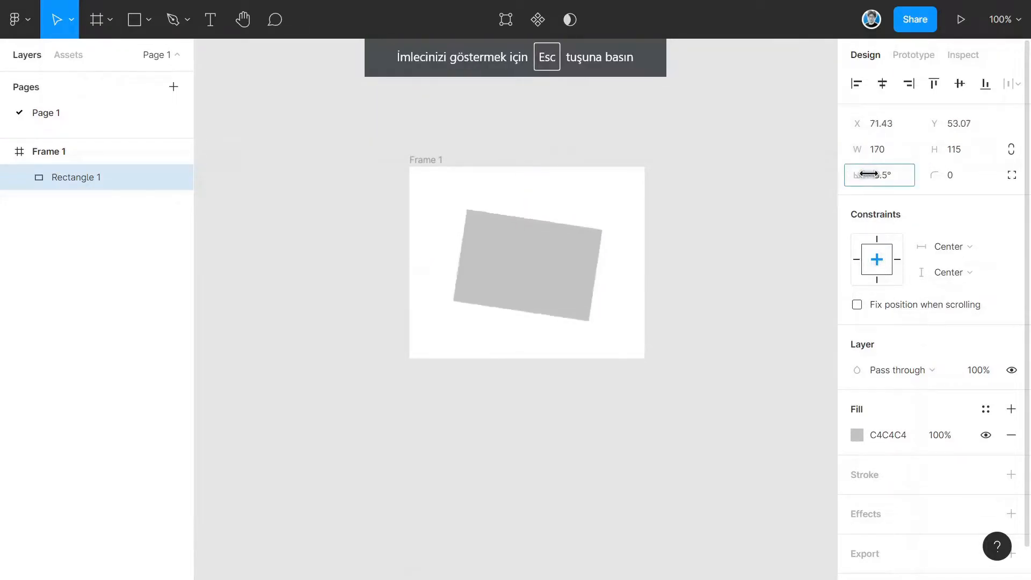
left_click_drag(859, 175, 302, 193)
- Fill the rectangle with a red E71818 linear gradient and reposition its gradient handles diagonally across the shape
left_click(857, 435)
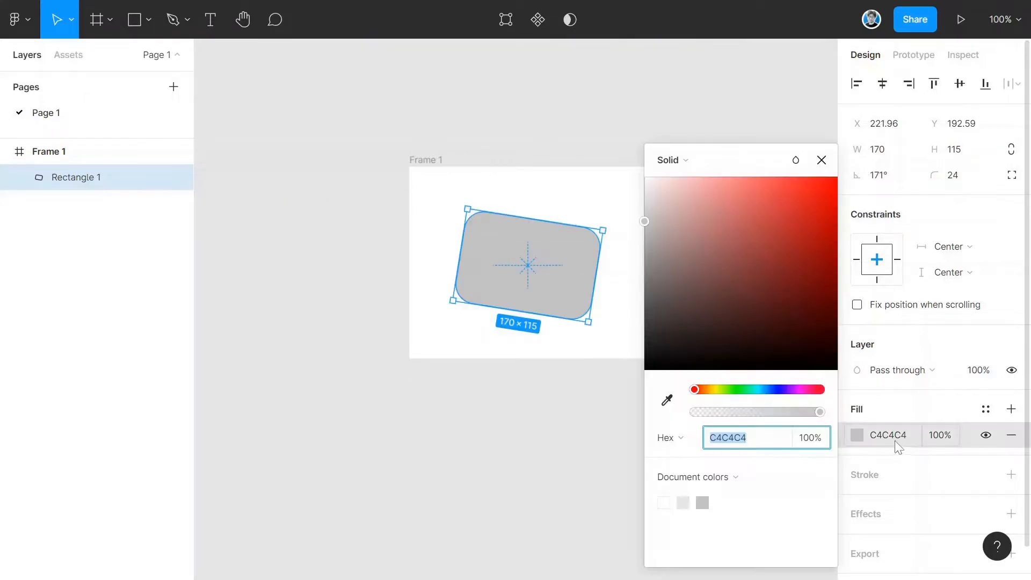
left_click_drag(656, 216, 818, 196)
left_click(677, 160)
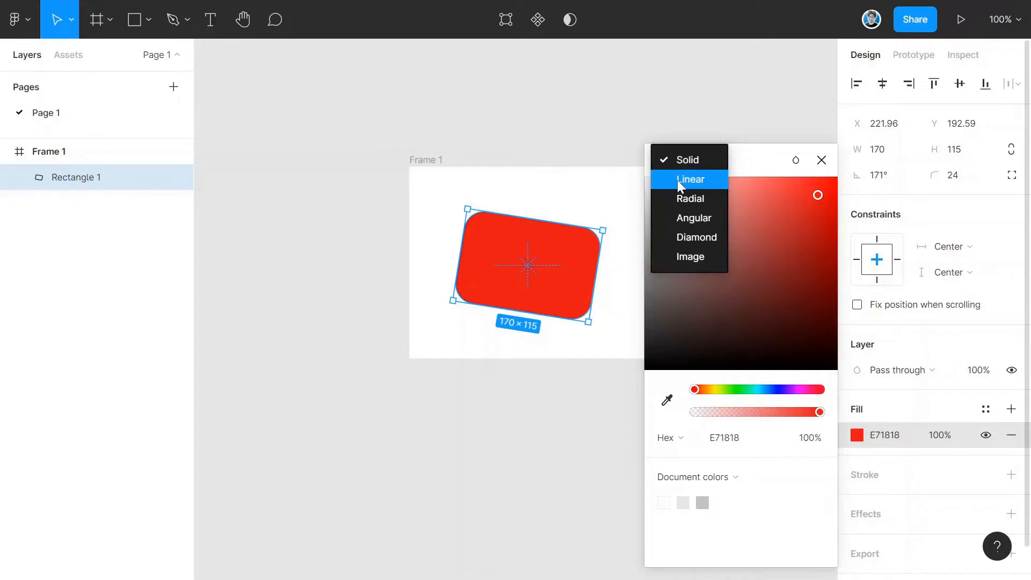
left_click(678, 179)
left_click_drag(534, 216, 596, 235)
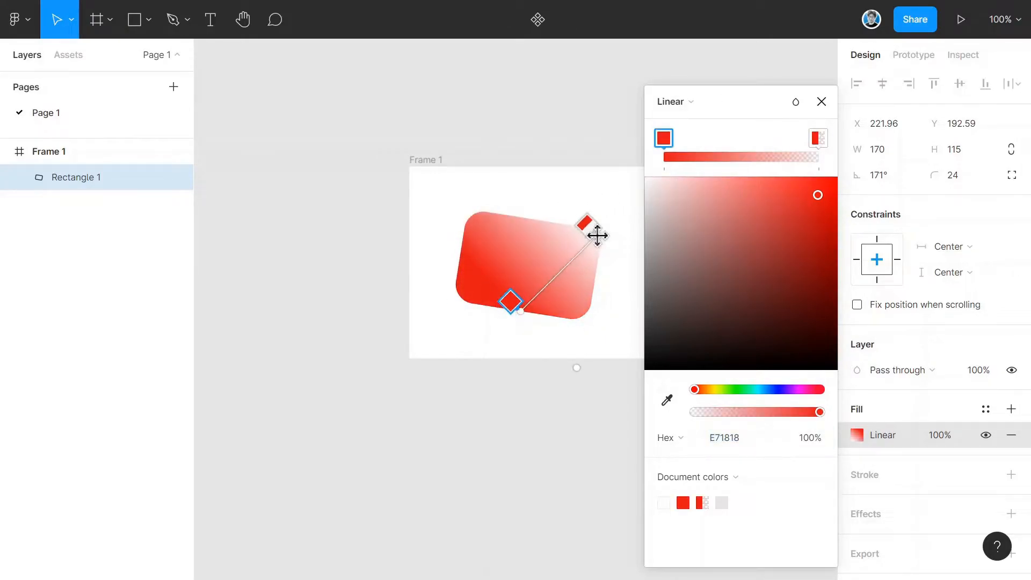
left_click_drag(504, 315, 460, 304)
- Set the gradient's end stop to fully opaque cyan 6DE9E9 and close the colour picker
left_click(816, 141)
left_click_drag(767, 412, 822, 412)
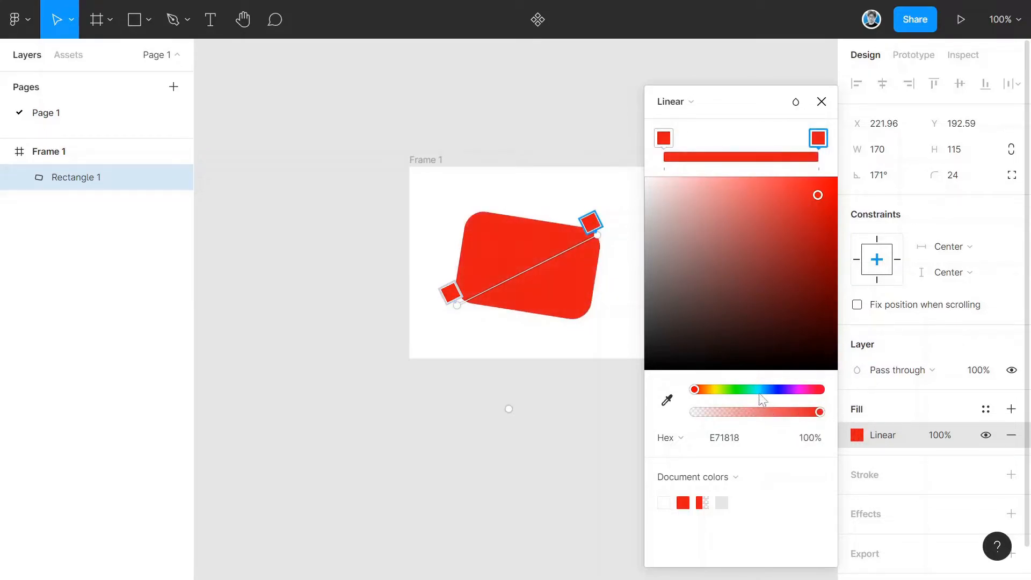
left_click(757, 389)
left_click(778, 202)
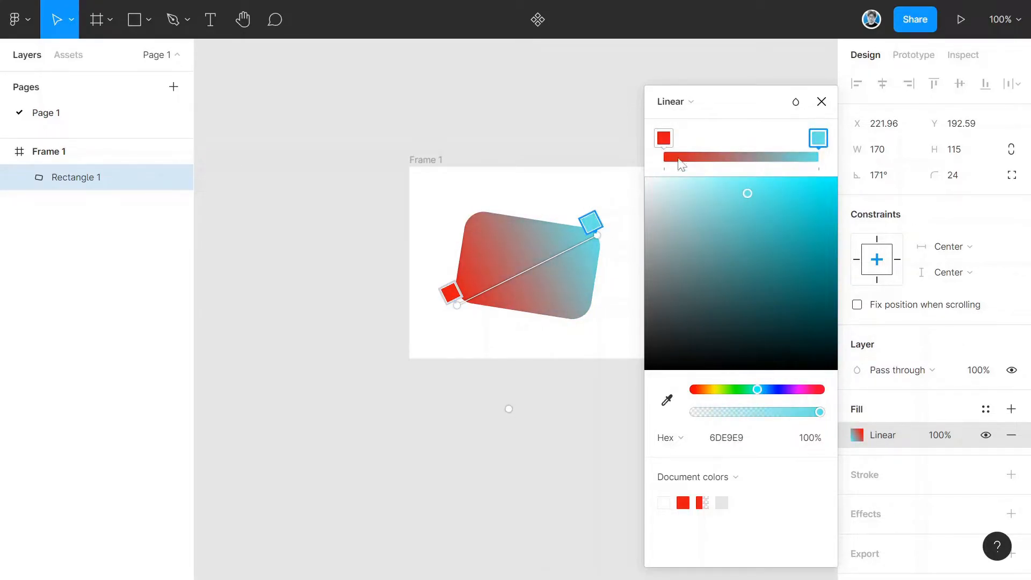
left_click(821, 101)
- Save the rectangle's gradient fill as a new color style named gradyan
left_click(634, 275)
left_click(596, 276)
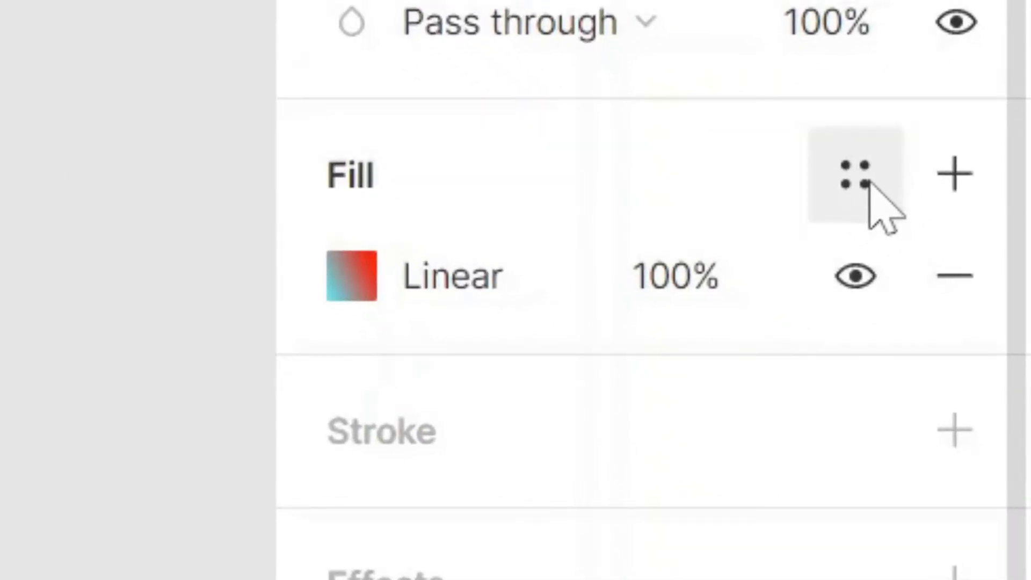
left_click(987, 411)
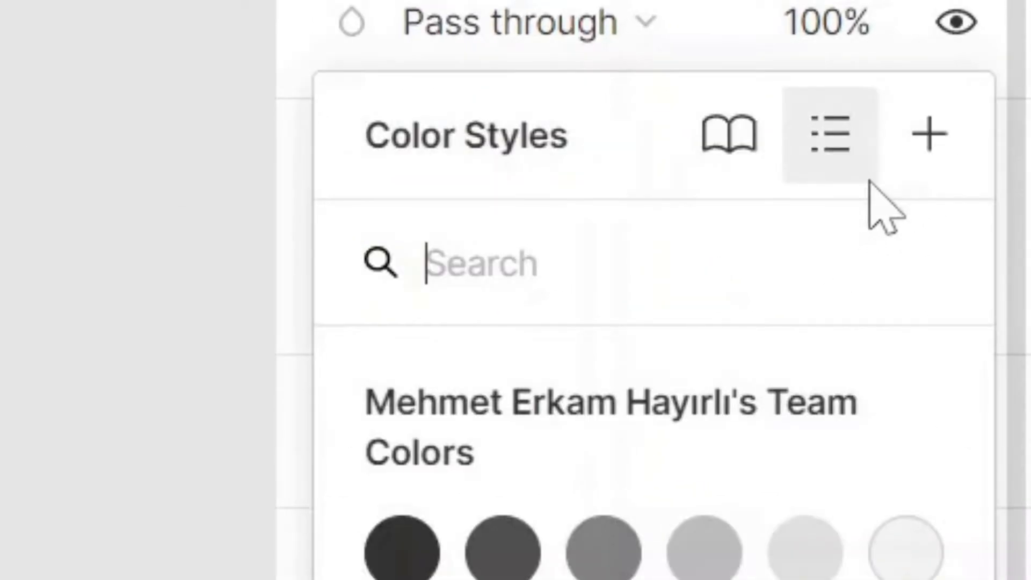
left_click(929, 121)
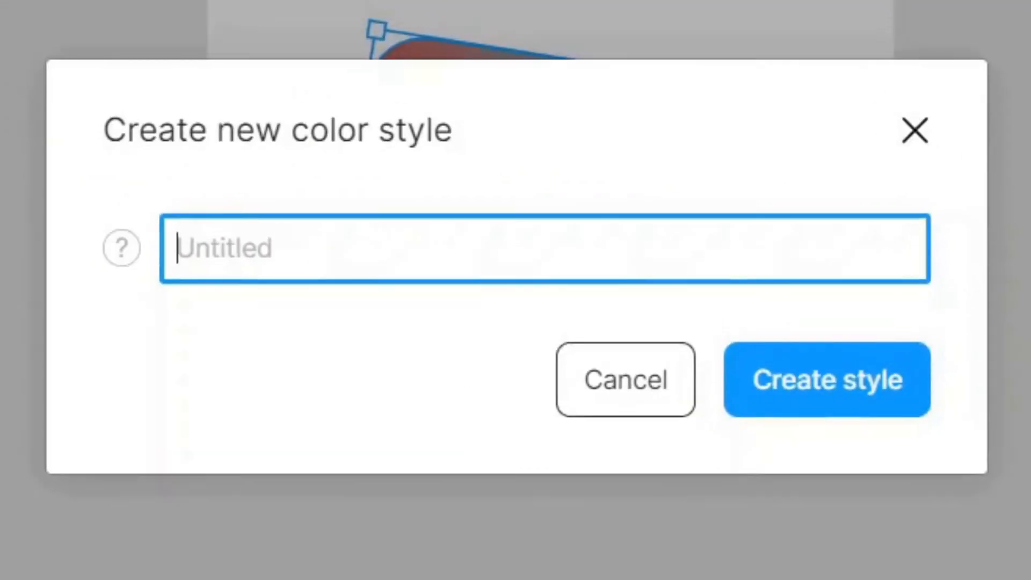
type("gradyan")
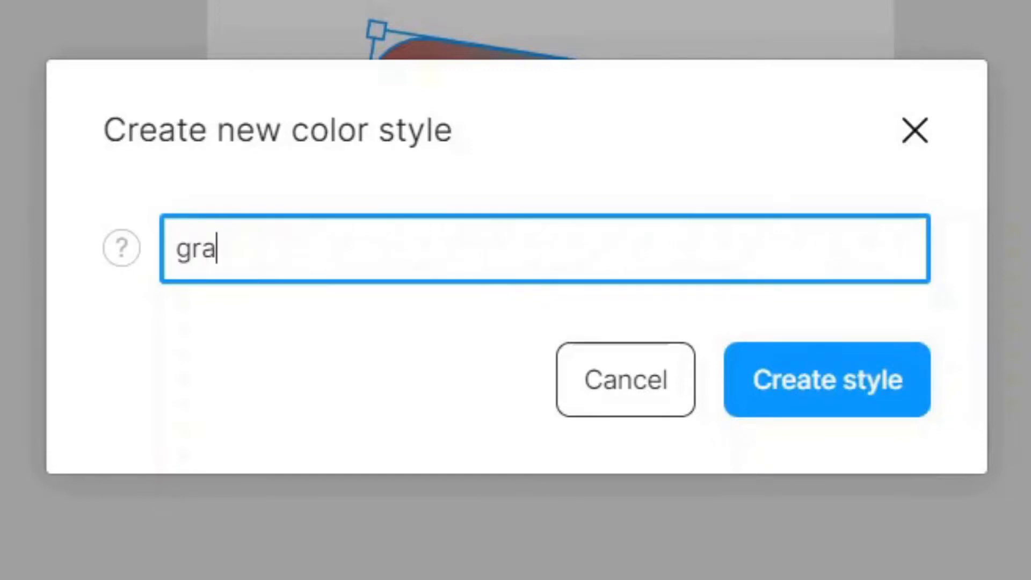
left_click(846, 404)
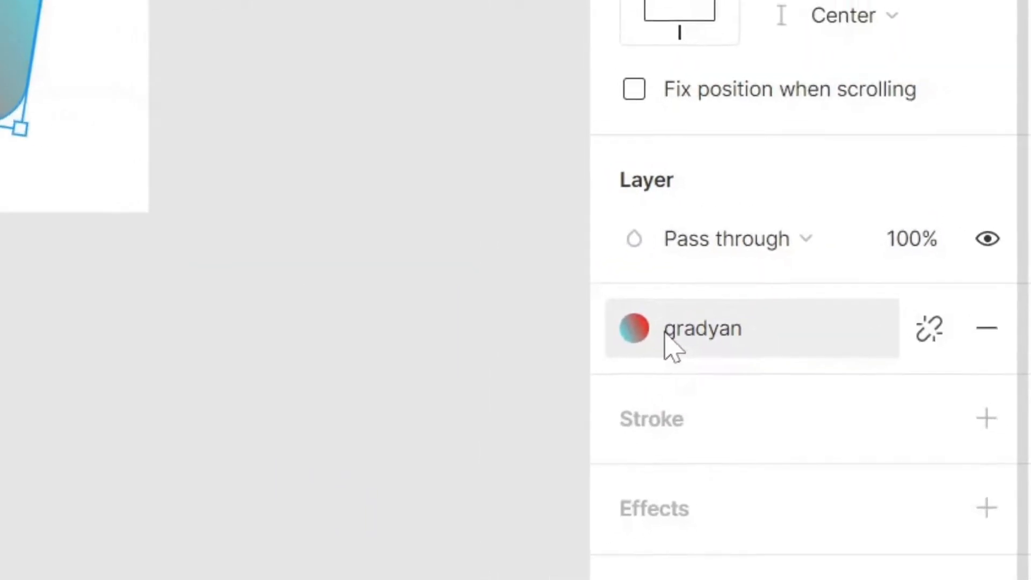
- Draw an ellipse about 135 × 115 in the frame and apply the gradyan color style to its fill
left_click(646, 339)
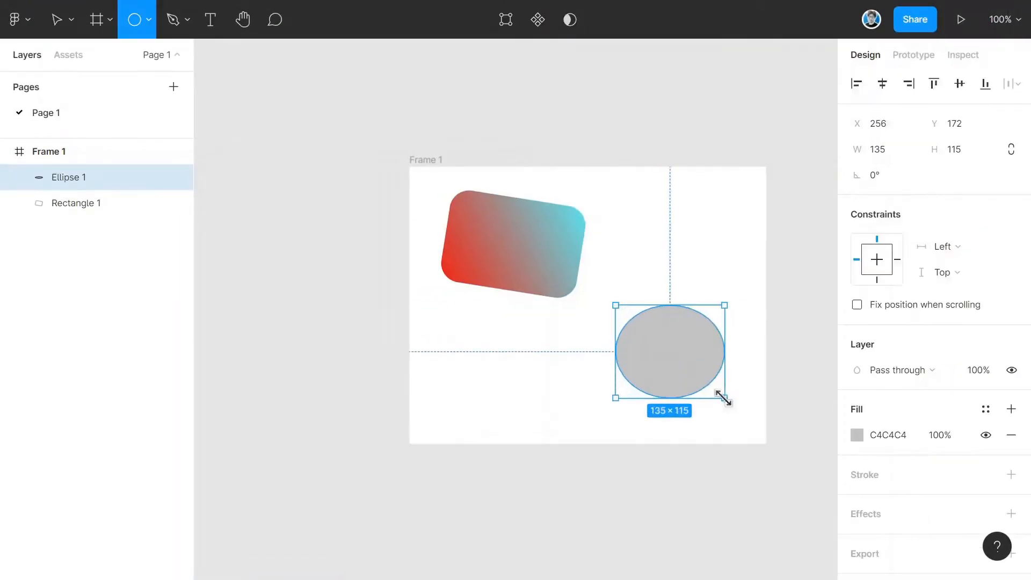
left_click(857, 430)
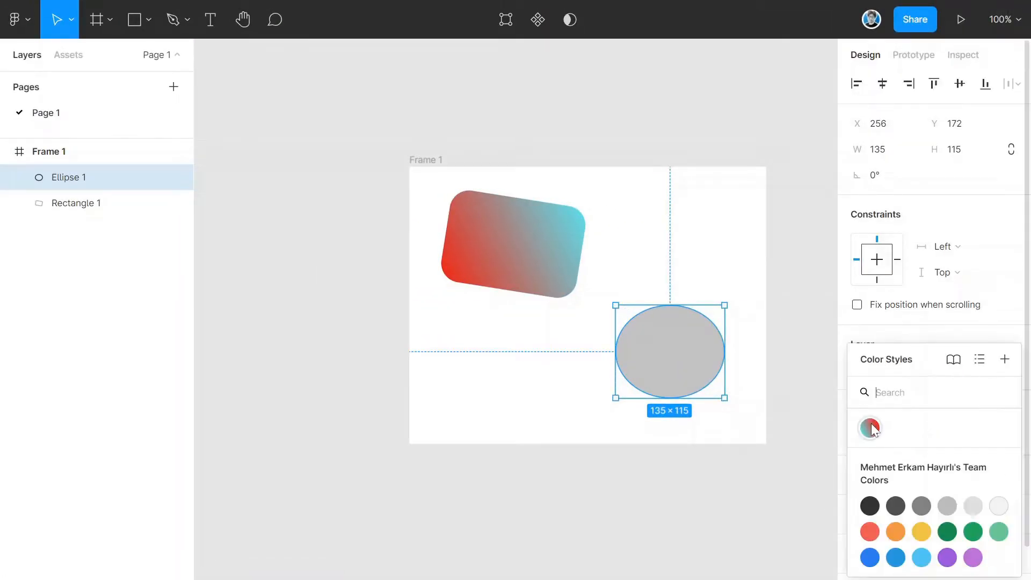
left_click(870, 428)
key("Escape")
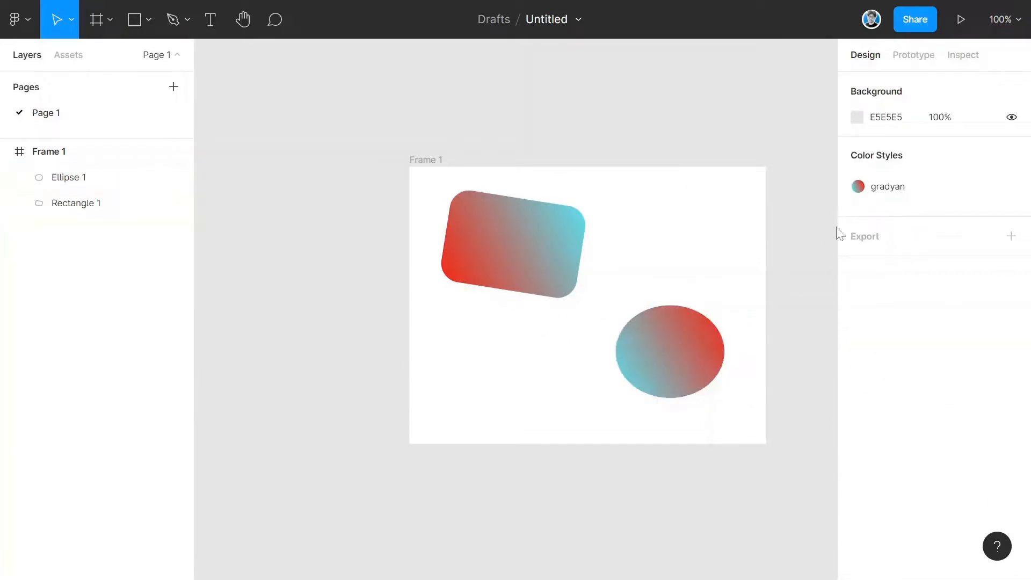
- Edit the gradyan color style, darkening the red end of its gradient, and close the editor
left_click(940, 197)
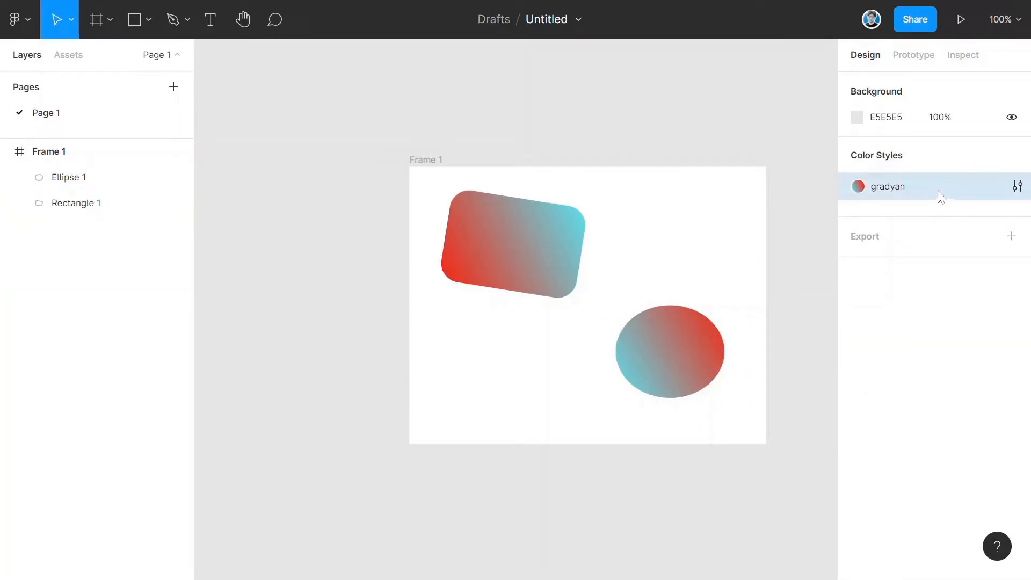
left_click(1017, 186)
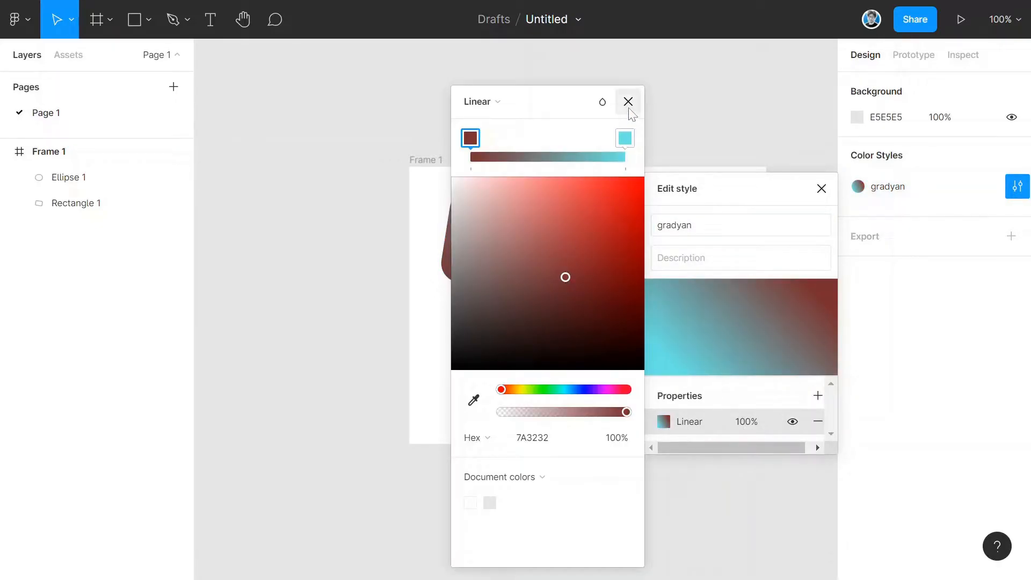
left_click(628, 104)
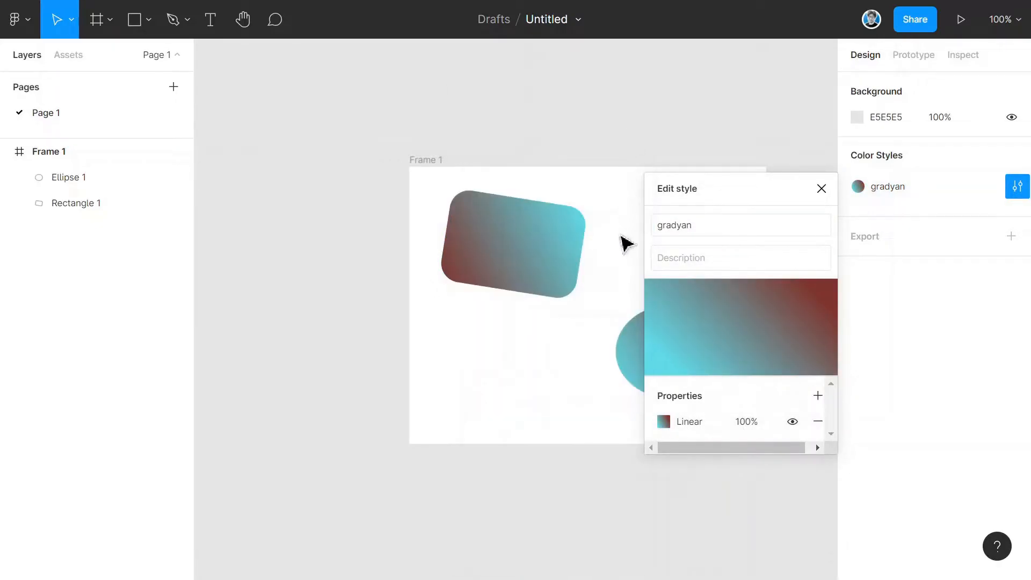
left_click(621, 234)
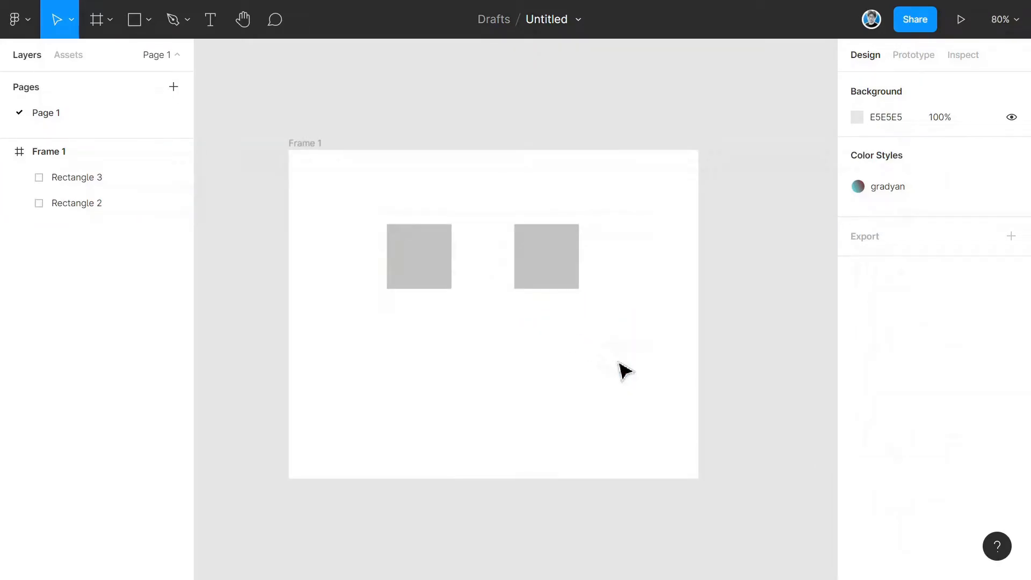
- Select the two rectangles and add auto layout to them
left_click_drag(627, 347, 367, 222)
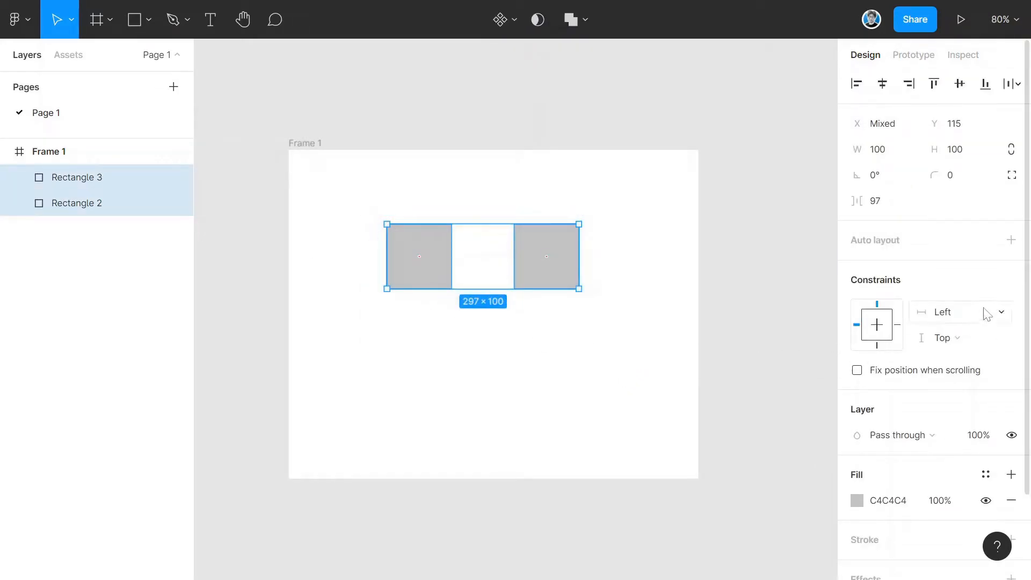
left_click(1011, 241)
- Set the auto layout to horizontal direction with spacing 100 and padding 0
left_click_drag(902, 292, 902, 314)
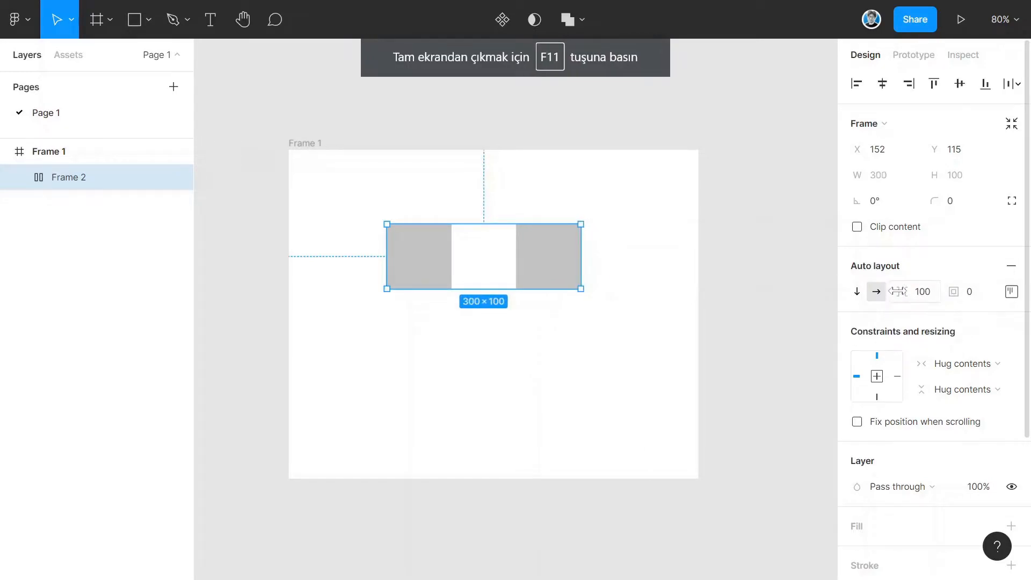
left_click(857, 291)
left_click(876, 292)
left_click(858, 292)
left_click(877, 292)
left_click_drag(955, 292, 980, 298)
- Set the auto layout alignment to center
left_click(1012, 292)
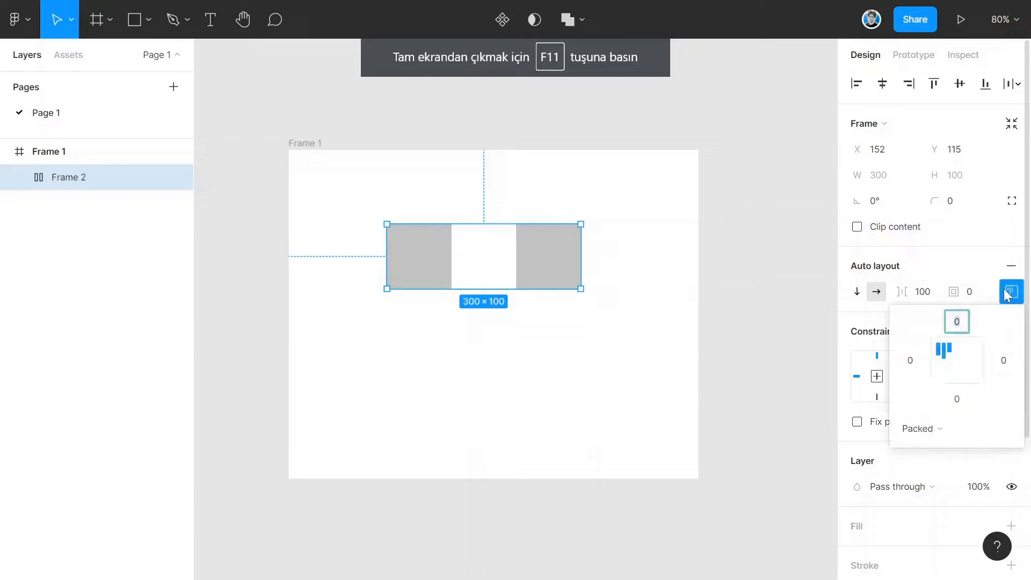
left_click(958, 364)
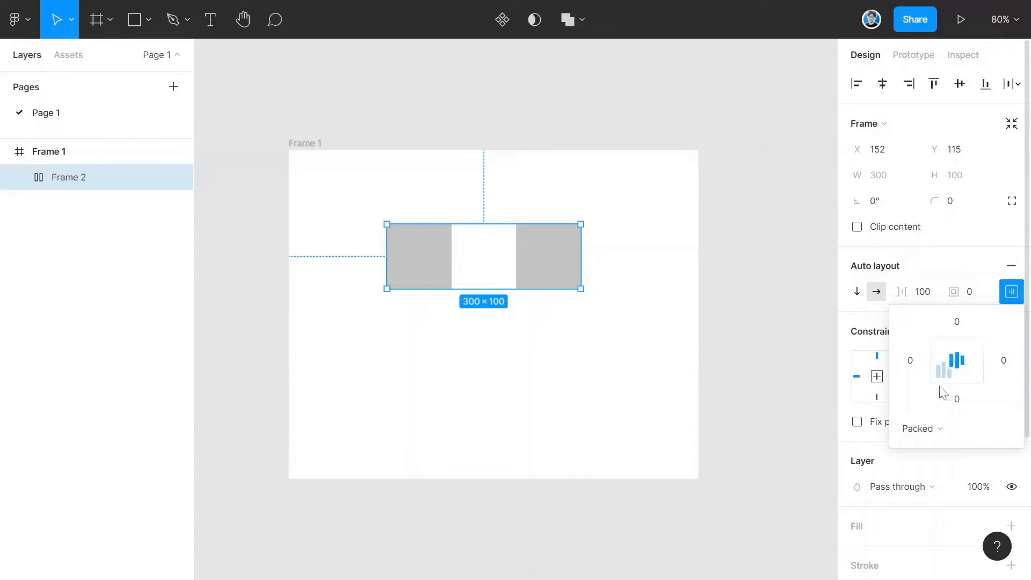
key("Escape")
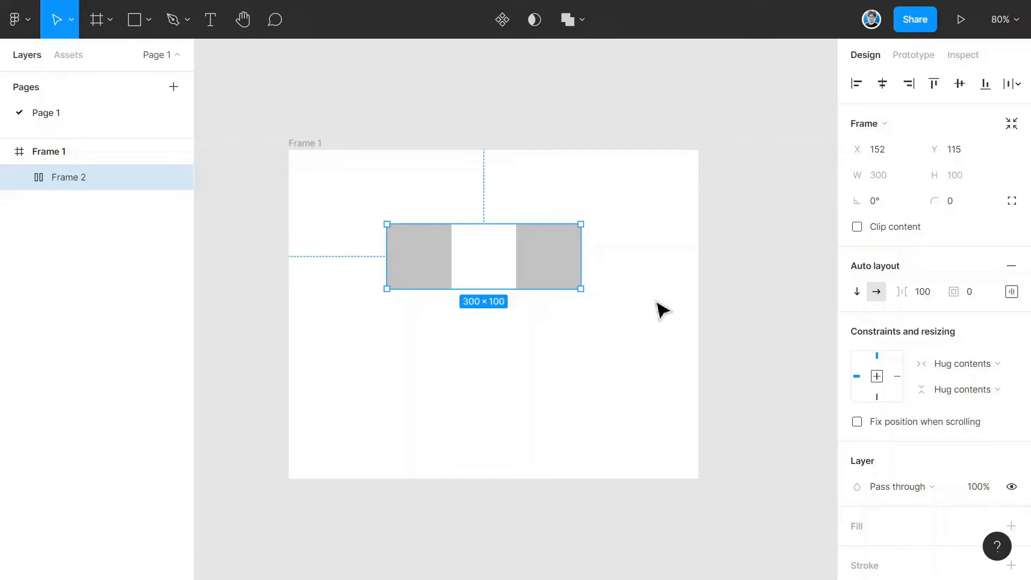
key("Escape")
- Draw a circle about 100 × 100 and add it as a third item in the auto layout frame
key("o")
left_click(469, 343)
left_click_drag(474, 361, 512, 332)
left_click(582, 329)
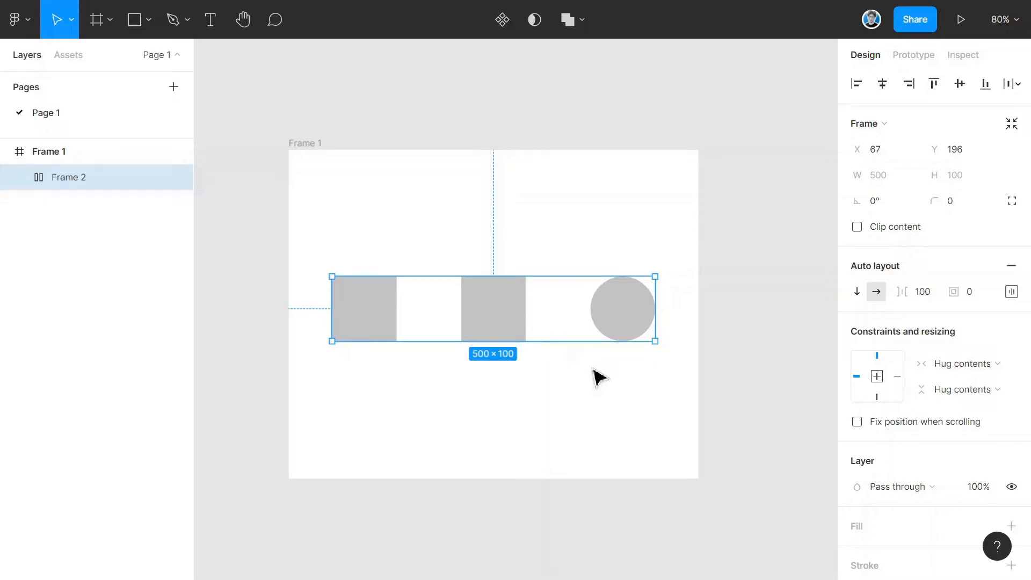
- Set the auto layout spacing between items to 99
left_click_drag(902, 293, 894, 334)
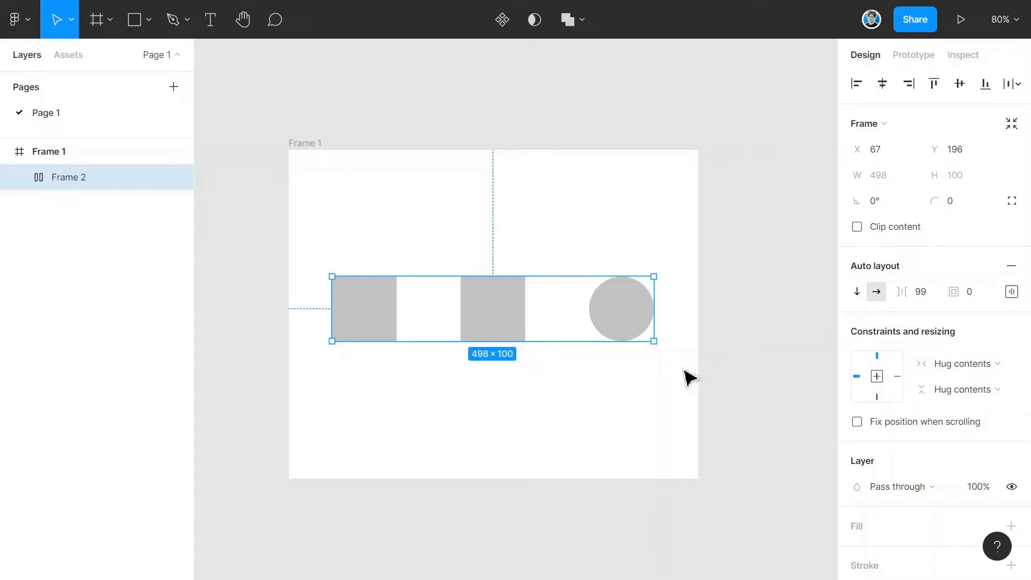
left_click(356, 375)
left_click(408, 334)
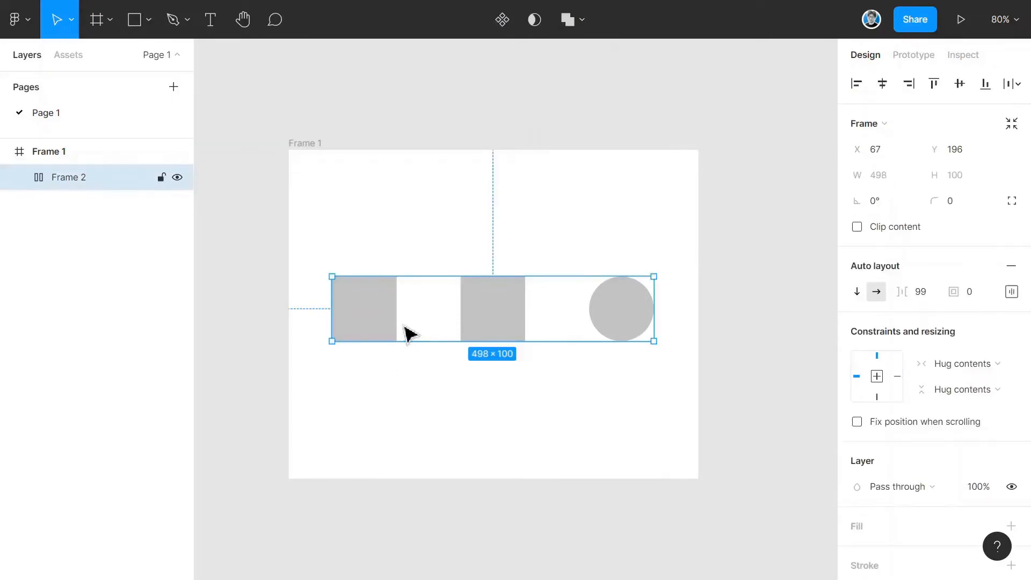
- Duplicate the horizontal row, select both rows and wrap them in a new vertical auto layout frame
key("ctrl+d")
left_click_drag(456, 211, 513, 397)
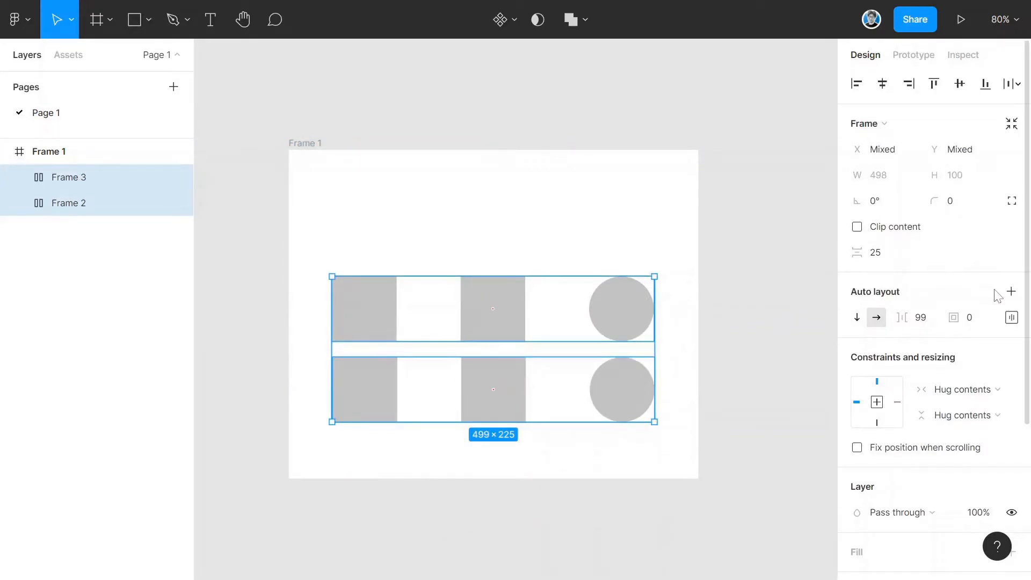
left_click(1011, 291)
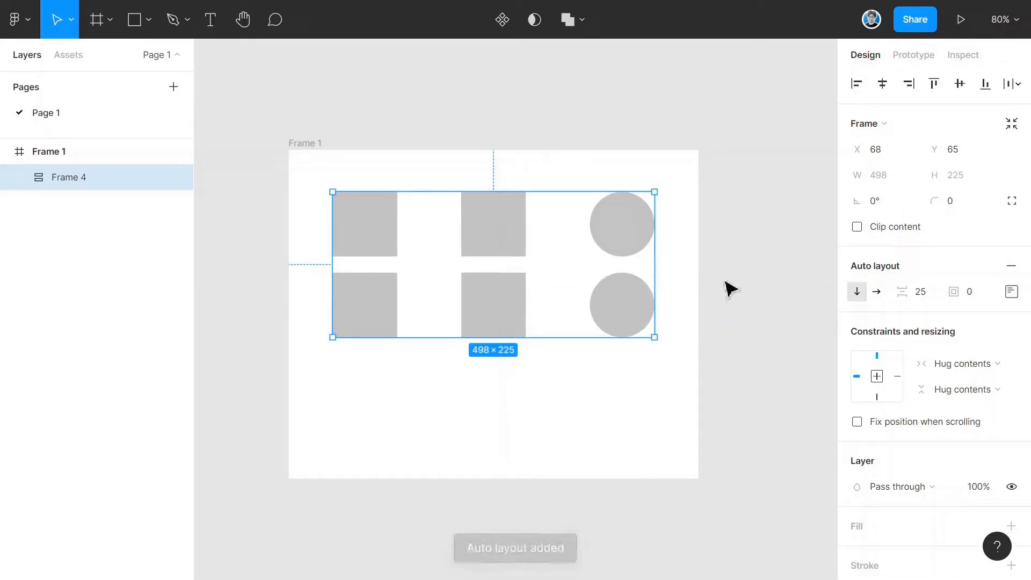
- Increase the spacing between the two rows of the vertical auto layout frame
left_click_drag(904, 292, 925, 318)
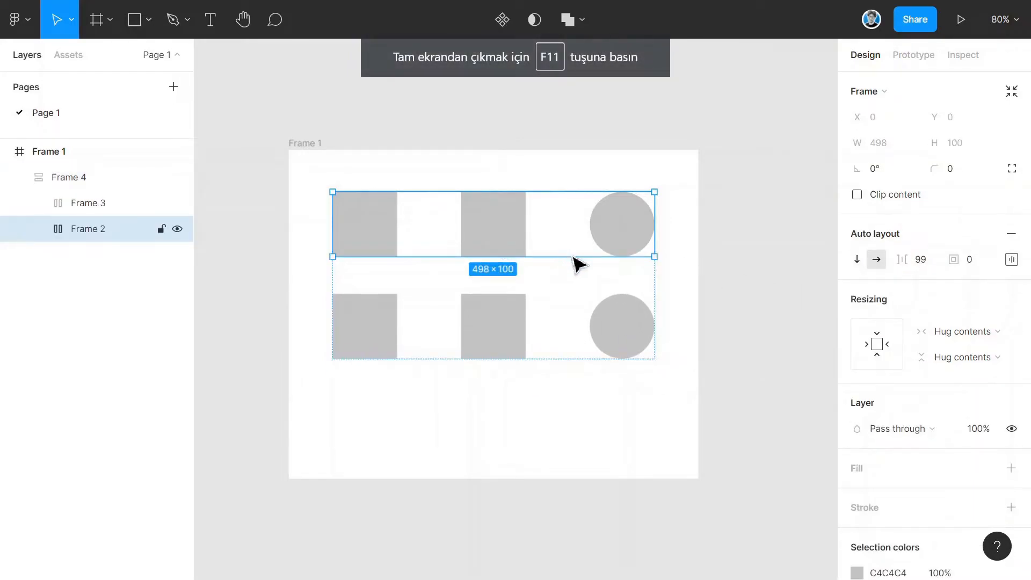
mouse_move(900, 262)
left_mouse_down()
mouse_move(917, 262)
mouse_move(884, 262)
mouse_move(907, 265)
left_mouse_up()
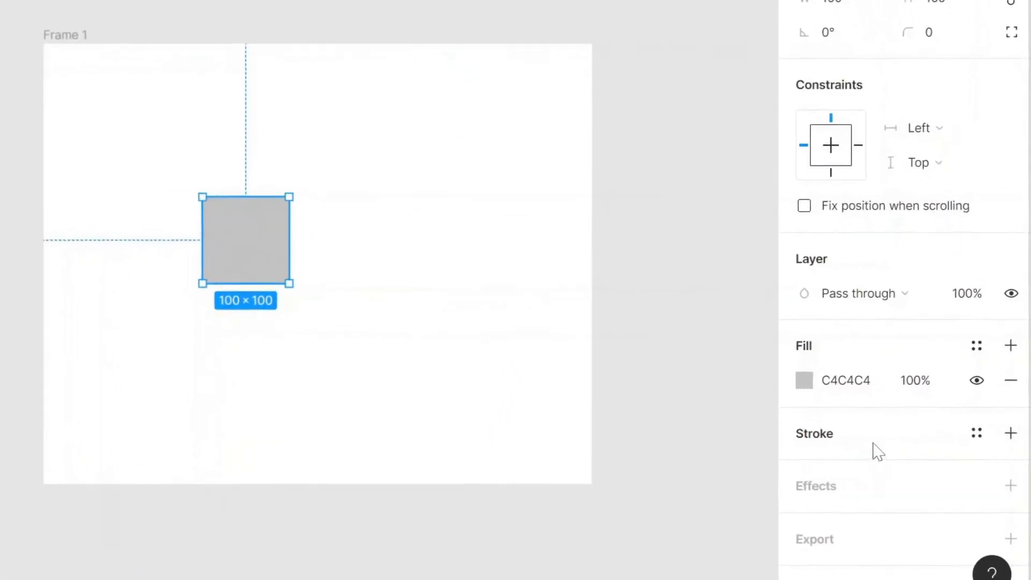
- Add a black stroke to the square and change its fill to white
left_click(1012, 433)
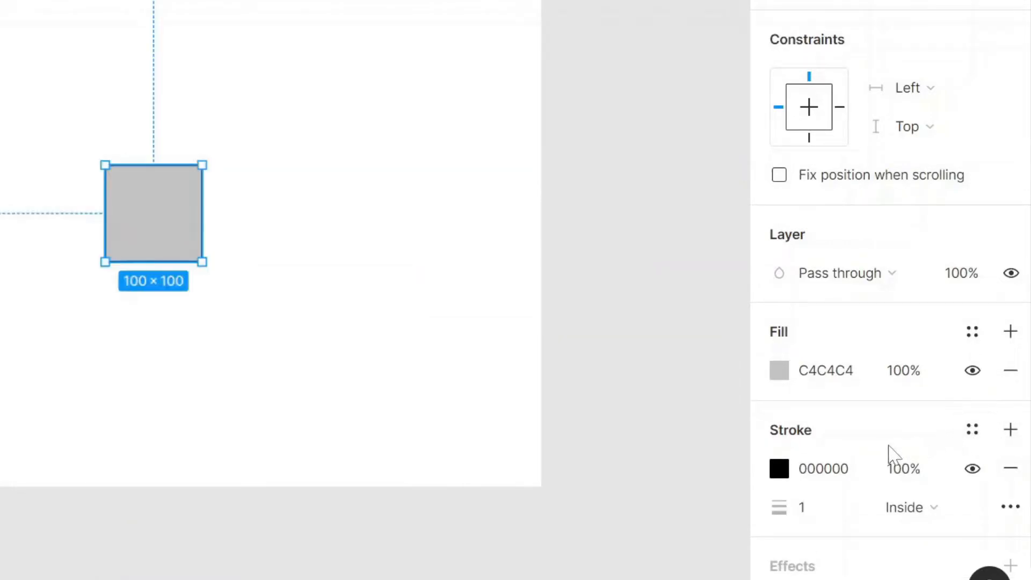
left_click(327, 325)
left_click(187, 245)
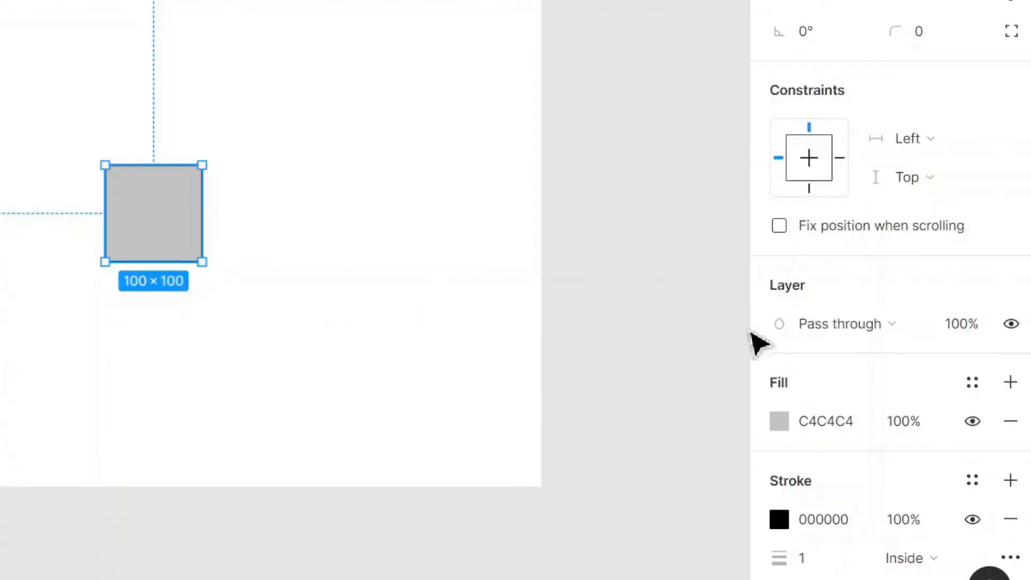
left_click(779, 423)
left_click_drag(615, 249, 460, 34)
left_click(327, 168)
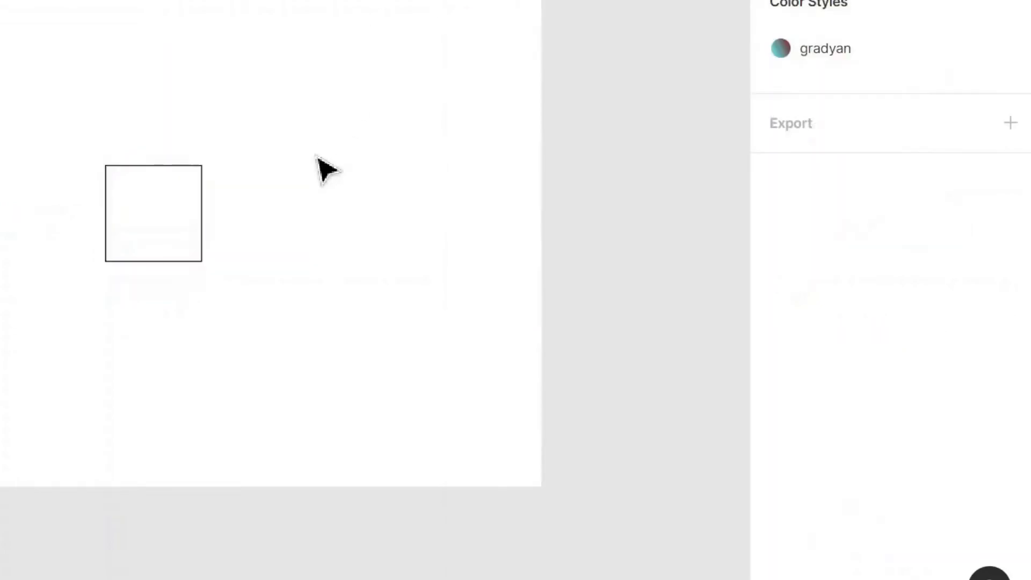
- Set the square's stroke width to 17 and align the stroke outside
left_click(195, 235)
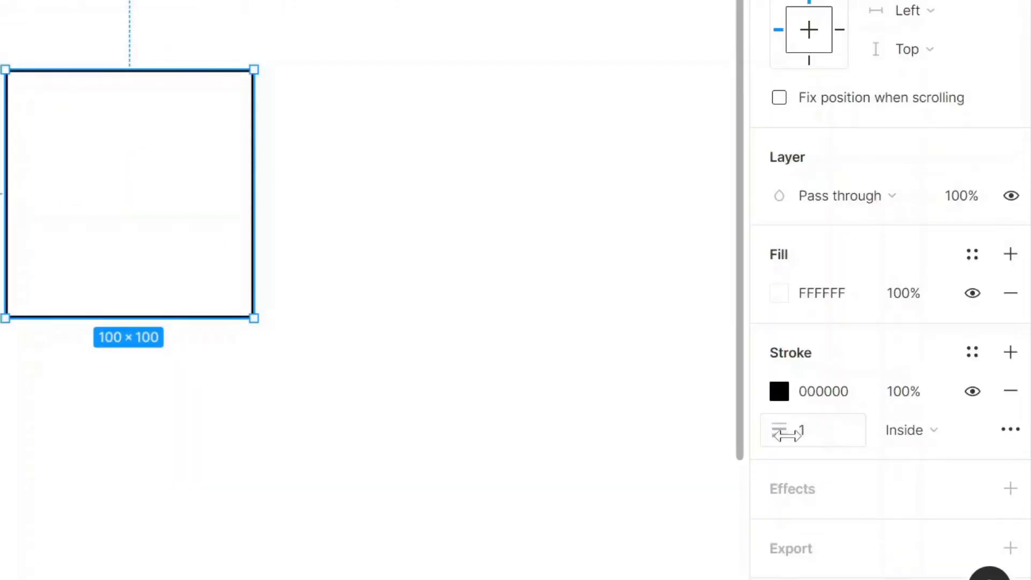
left_click_drag(786, 435, 812, 433)
left_click(907, 431)
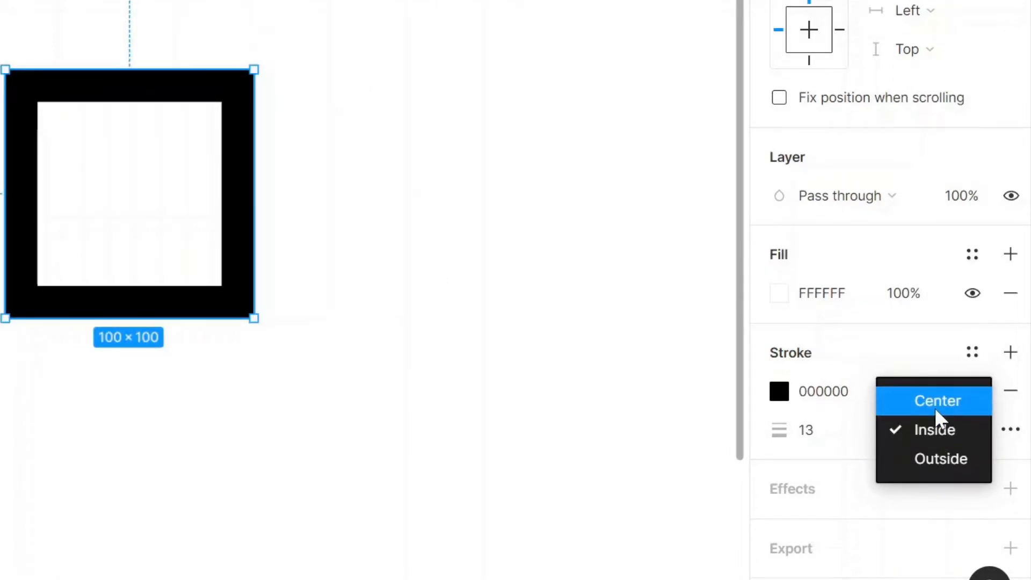
left_click(936, 410)
mouse_move(780, 428)
left_mouse_down()
mouse_move(840, 428)
mouse_move(787, 426)
left_mouse_up()
left_click(924, 432)
left_click(925, 491)
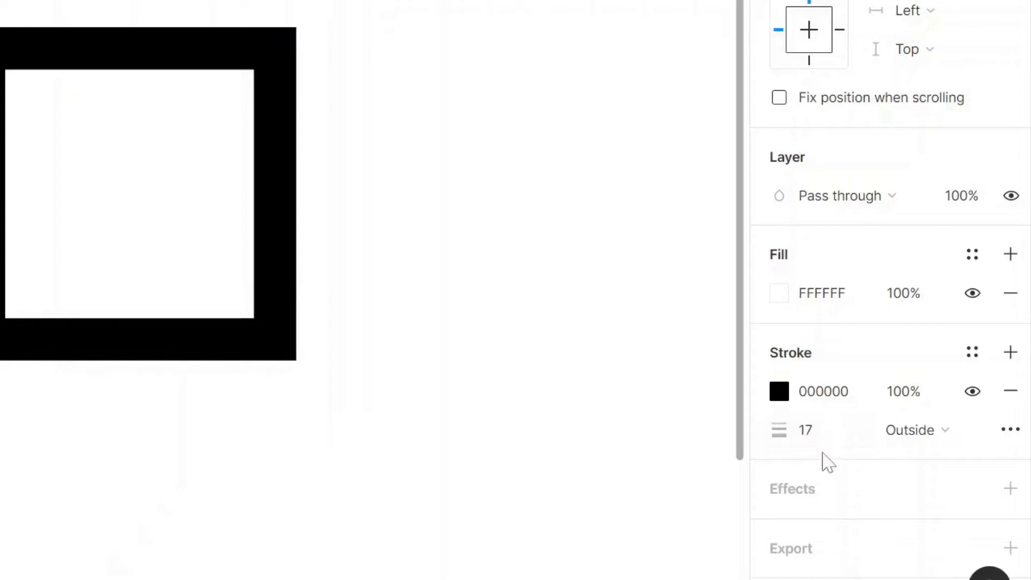
- Add a Drop shadow effect to the square
left_click(1010, 489)
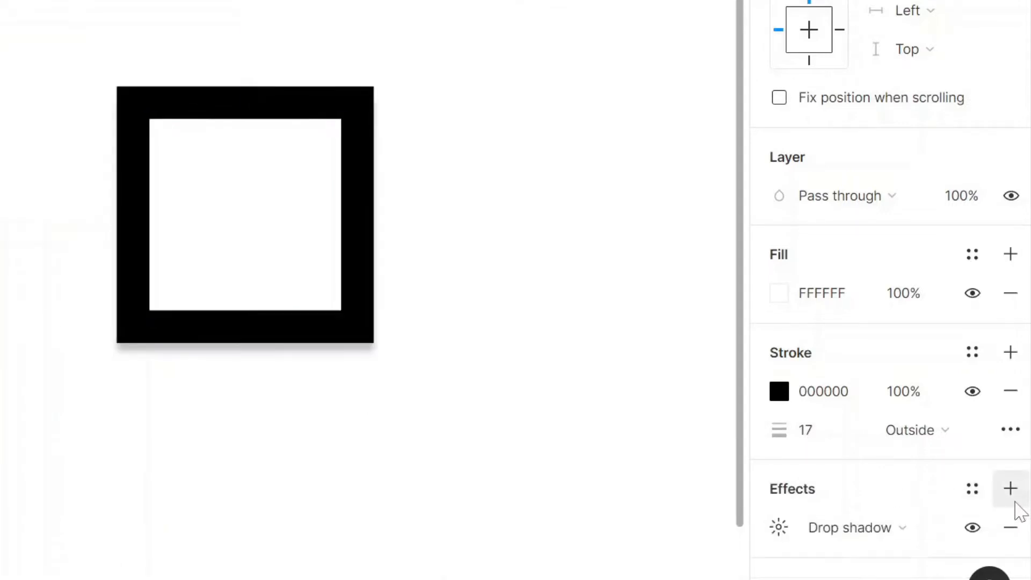
left_click(825, 530)
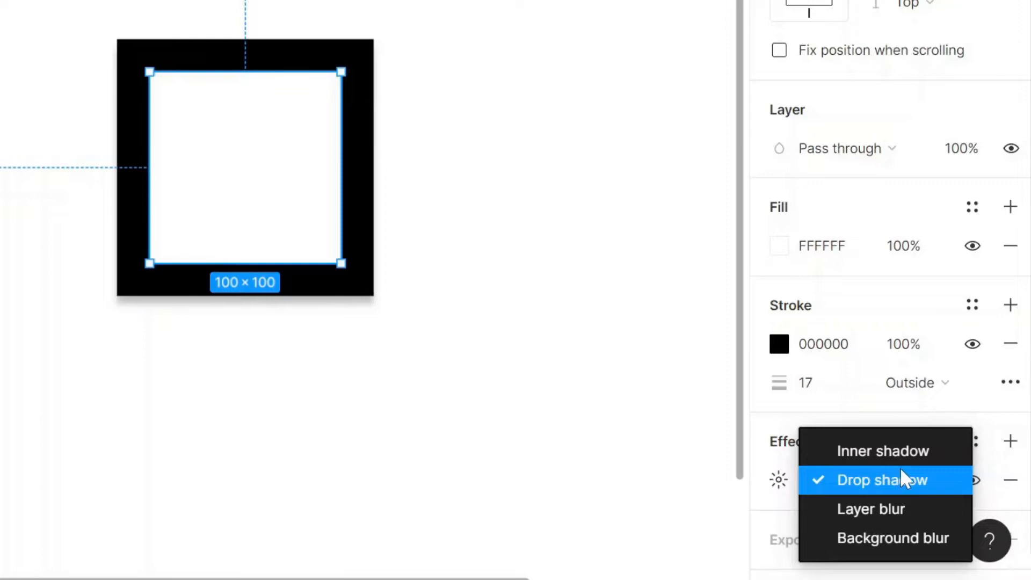
left_click(883, 475)
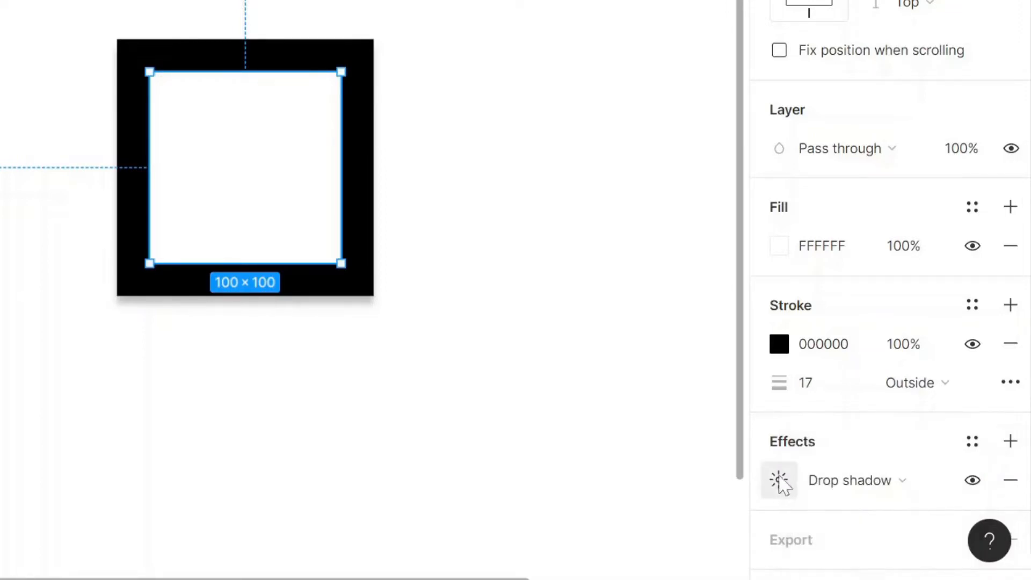
- Set the drop shadow to X -25, Y 19, blur 13, spread 7 and tint its colour green
left_click(779, 481)
left_click_drag(491, 469, 438, 475)
left_click_drag(494, 500, 497, 502)
left_click_drag(608, 465, 592, 517)
left_click(491, 547)
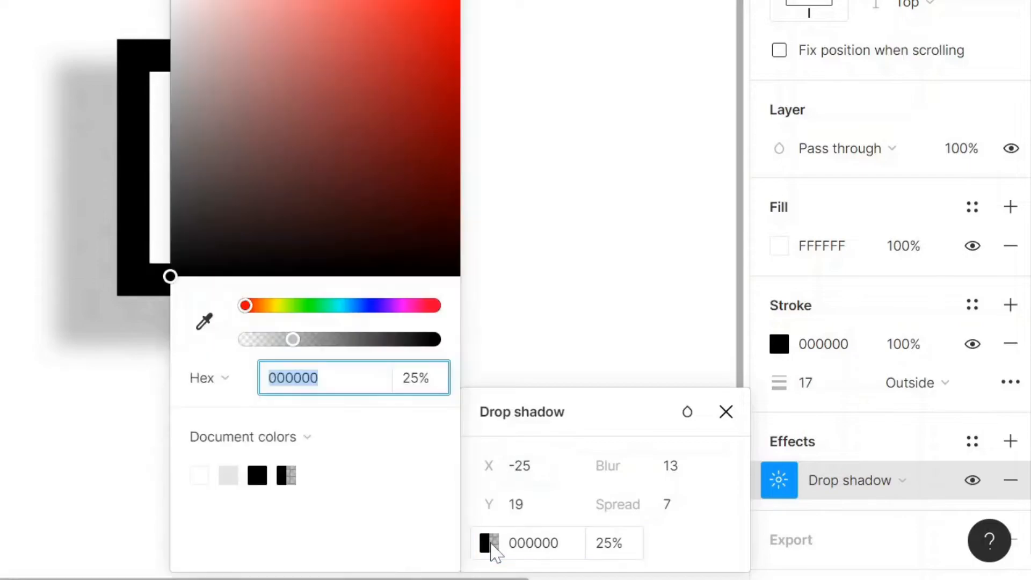
left_click_drag(269, 314, 324, 312)
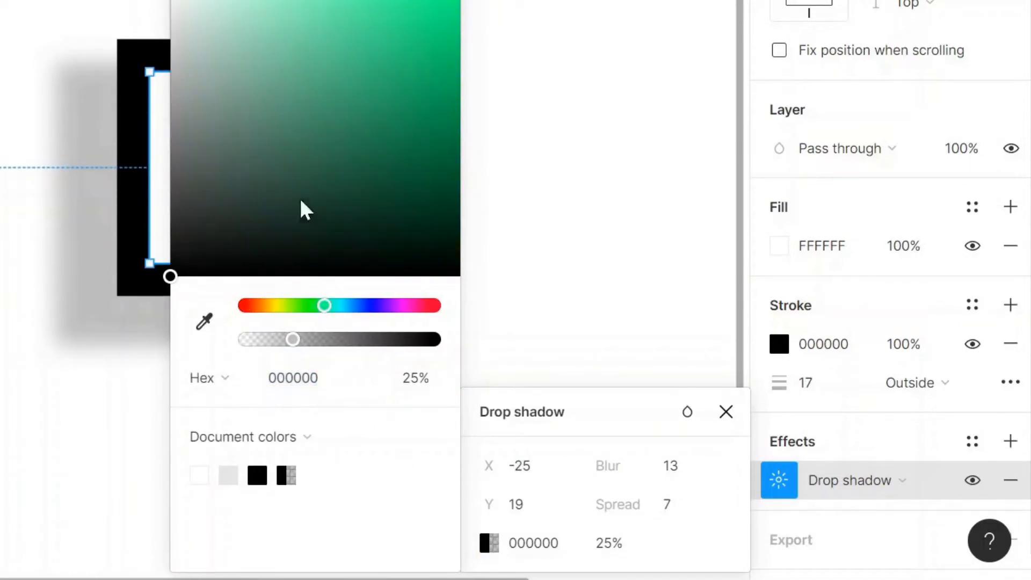
left_click(334, 4)
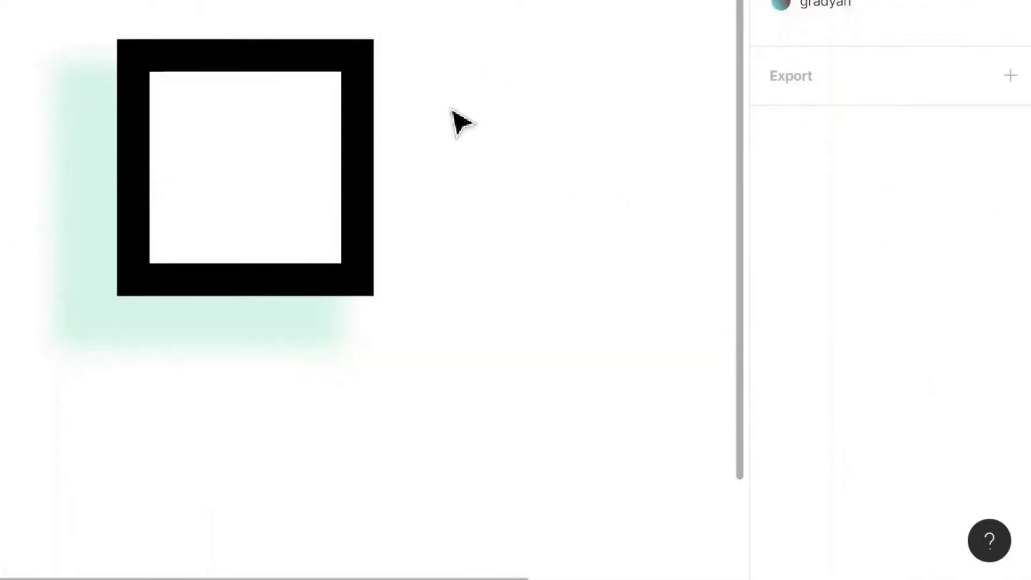
- Add a 1x PNG export setting to the square and expand its preview
left_click(1013, 491)
scroll(939, 383, "down", 3)
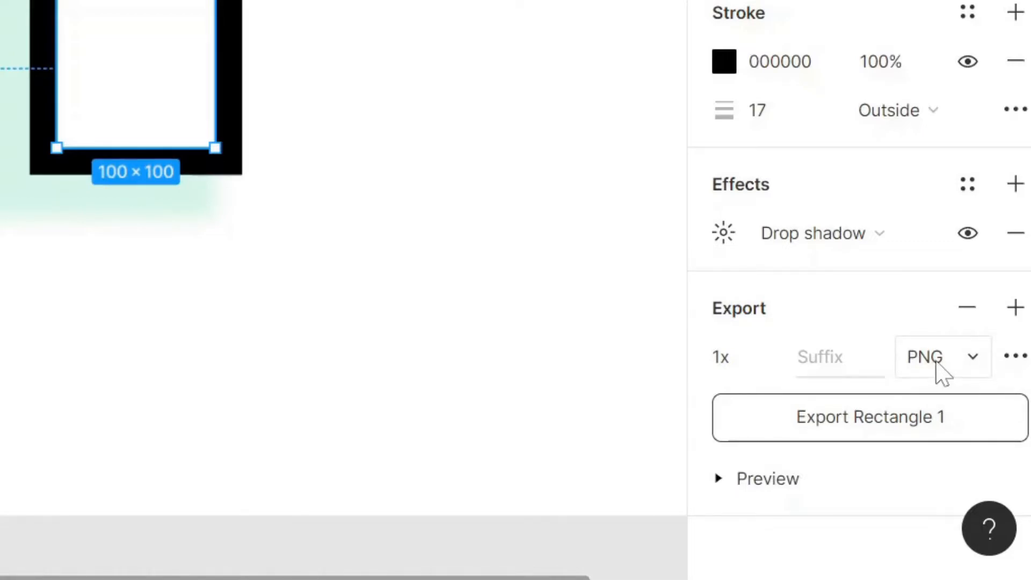
left_click(940, 370)
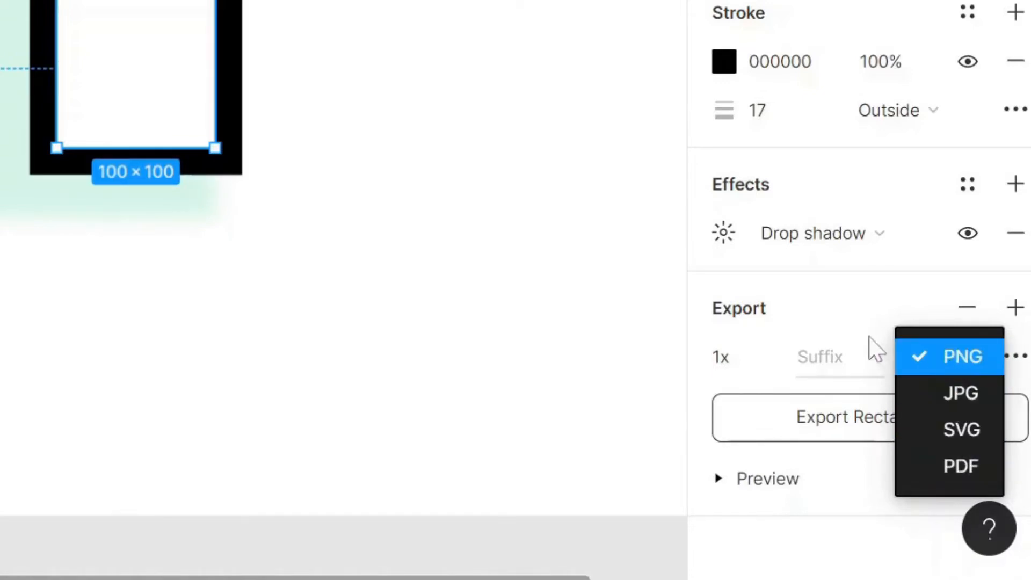
left_click(854, 313)
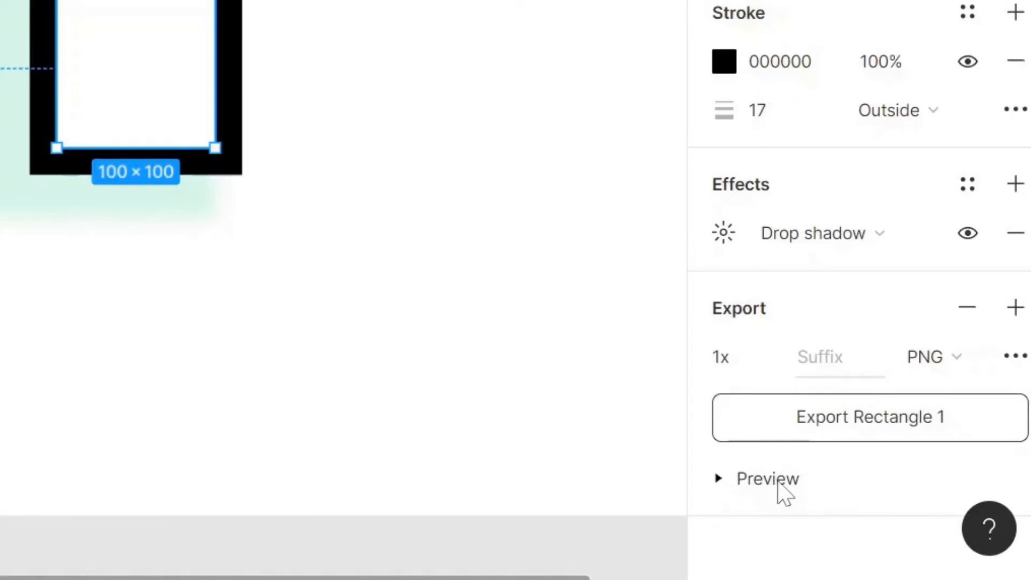
left_click(777, 480)
scroll(794, 440, "down", 5)
scroll(798, 437, "down", 2)
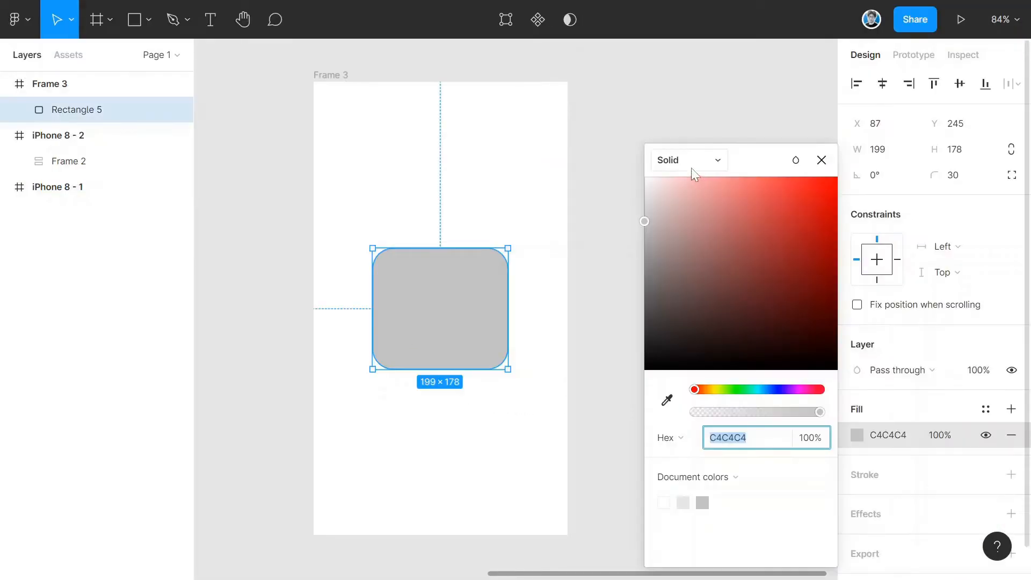
- Change the rounded rectangle's fill type from Solid to Image
left_click(695, 162)
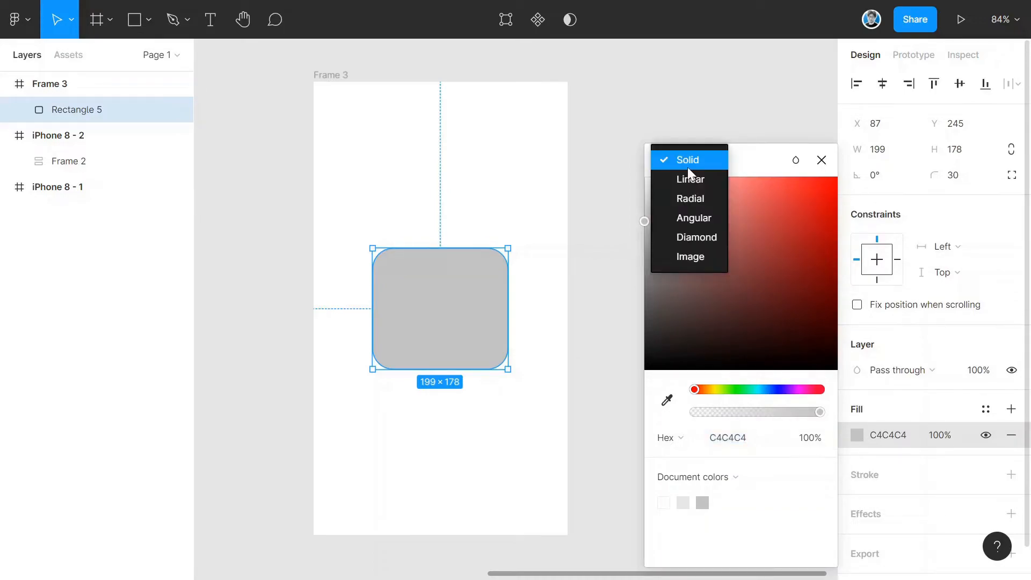
left_click(698, 257)
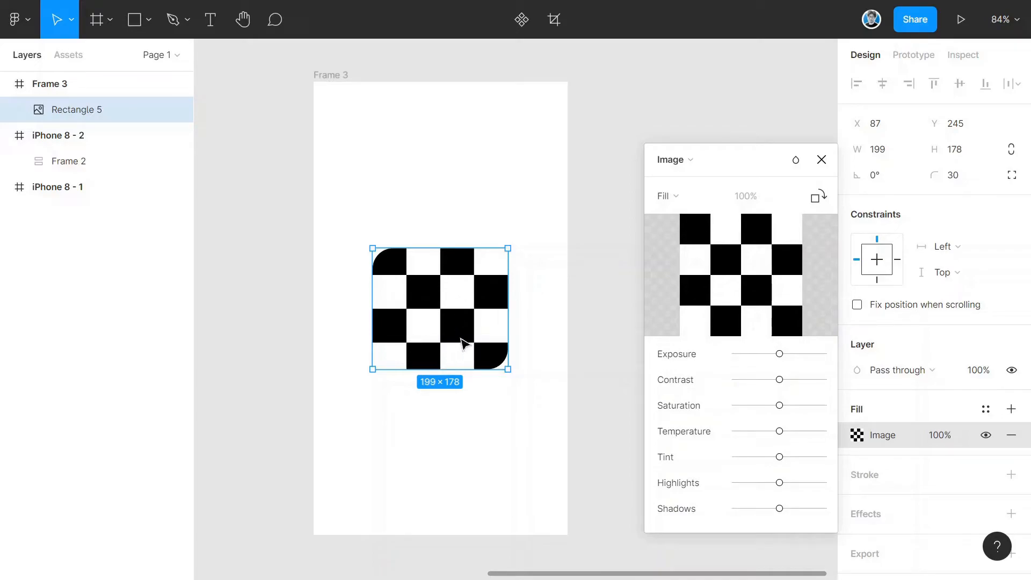
mouse_move(722, 282)
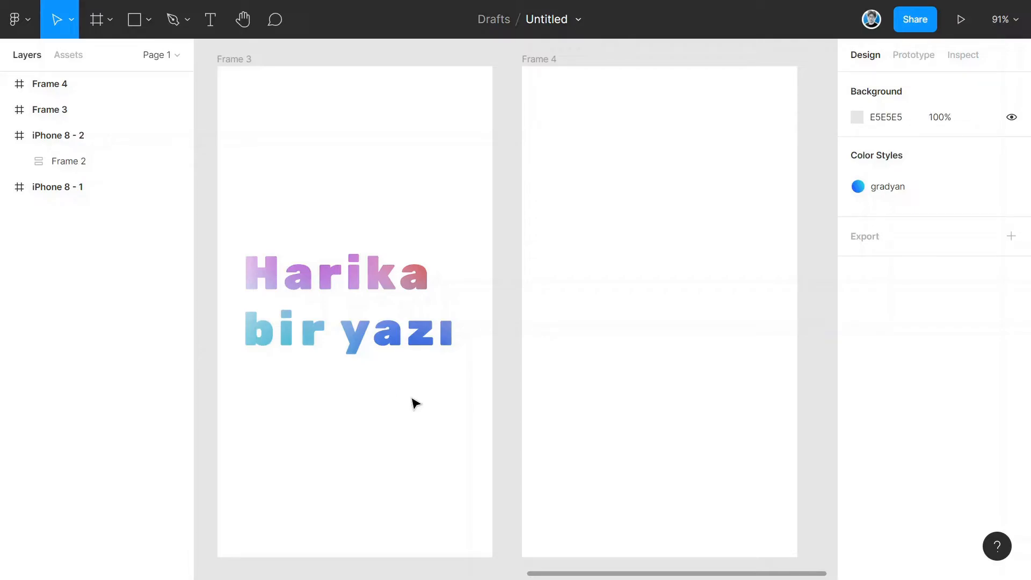
- Paste the "harika bir yazı" text into Frame 4 and position it in the frame's middle
left_click(597, 307)
key("t")
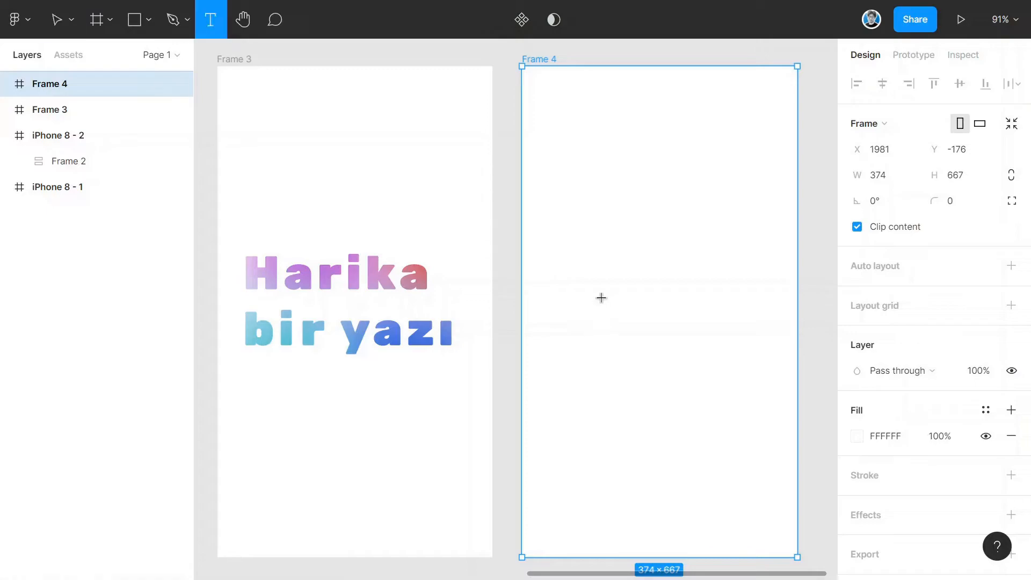
key("ctrl+v")
left_click_drag(622, 294, 563, 271)
left_click_drag(811, 271, 629, 291)
left_click_drag(533, 300, 561, 301)
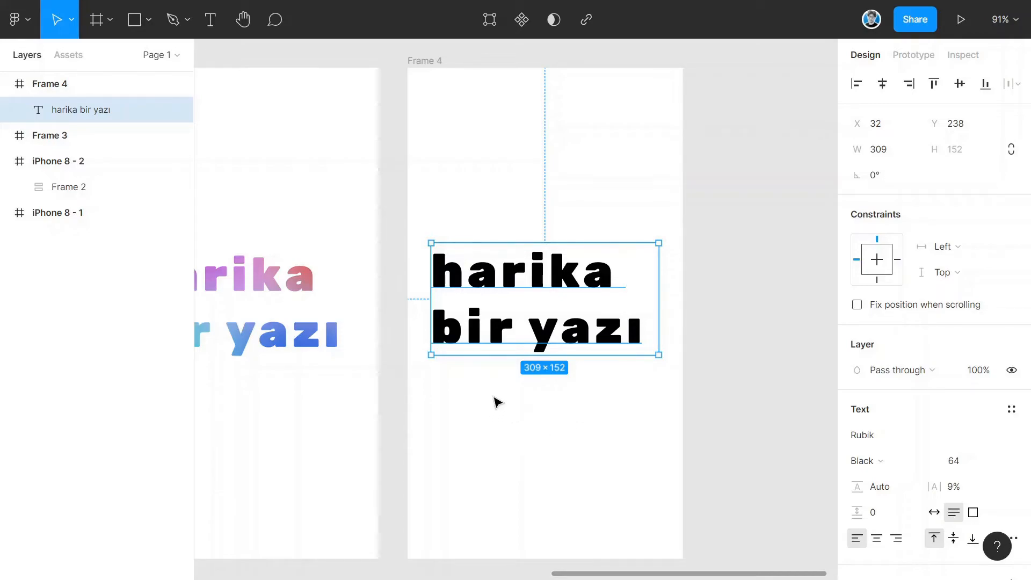
- Draw five overlapping ellipses over the text and fill them in red, blue, green and purple
key("o")
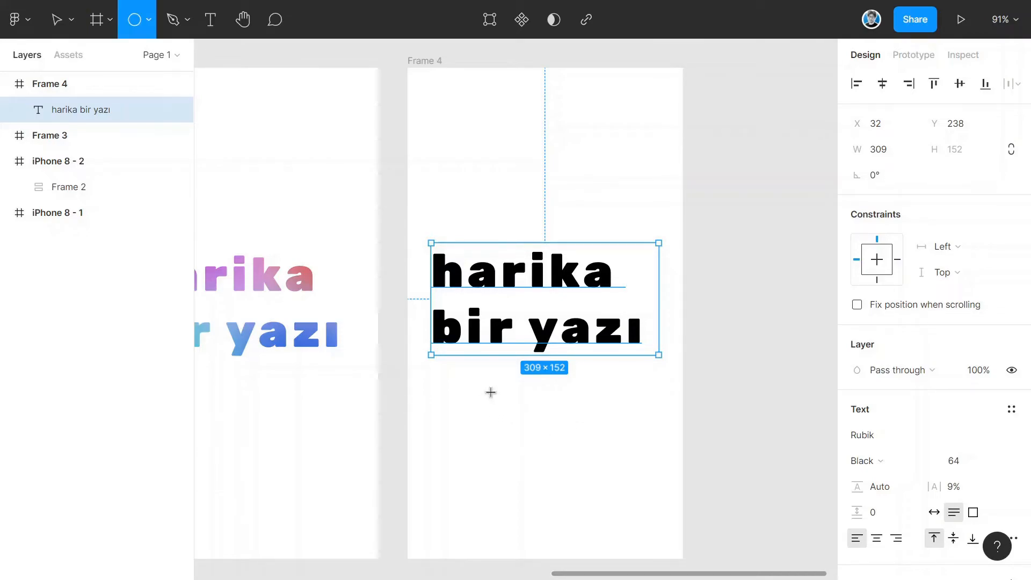
left_click_drag(450, 372, 559, 430)
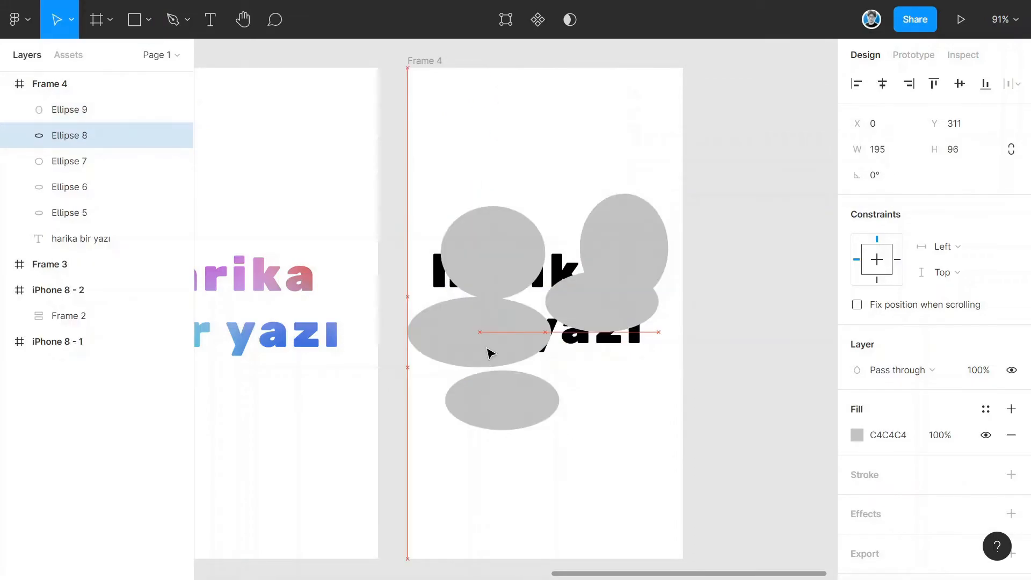
left_click_drag(515, 420, 608, 364)
left_click_drag(476, 250, 462, 248)
left_click_drag(614, 248, 531, 266)
mouse_move(628, 303)
left_mouse_down()
mouse_move(638, 285)
mouse_move(637, 294)
left_mouse_up()
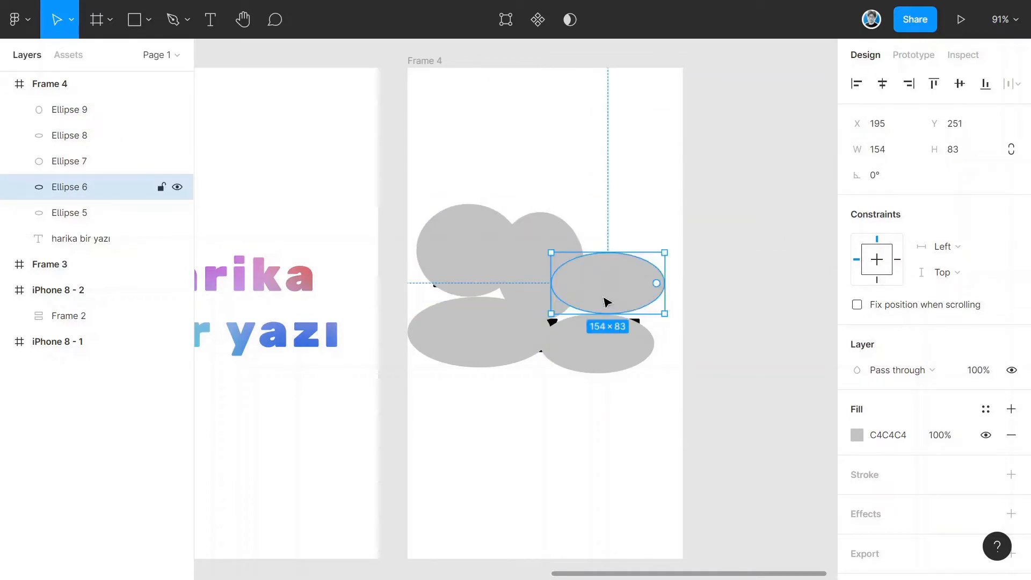
left_click(855, 434)
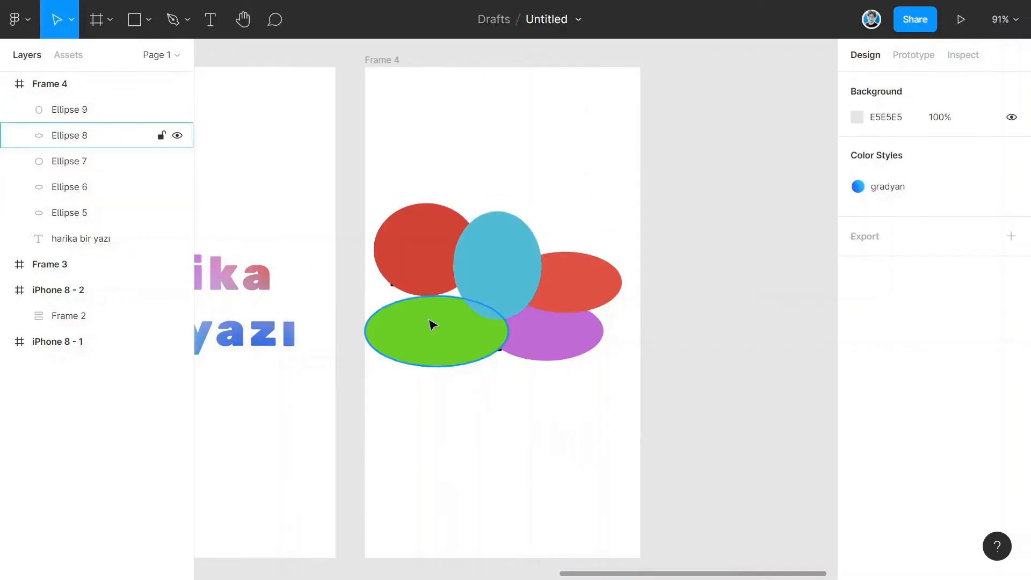
- Select all five ellipses and apply a Layer blur effect with blur 50
left_click(588, 297)
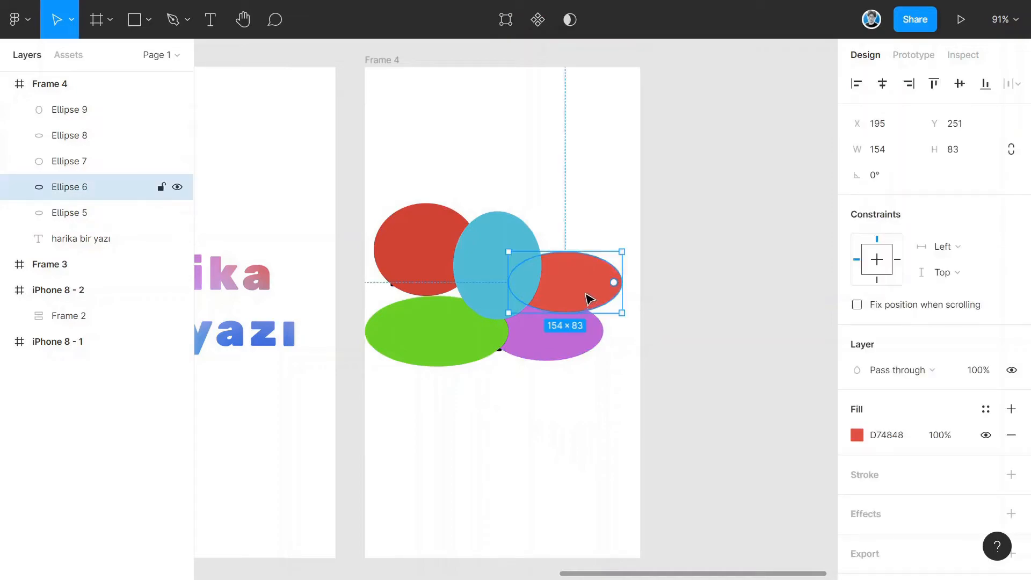
left_click(463, 274, "shift")
left_click(427, 265, "shift")
left_click(428, 341, "shift")
left_click(559, 343, "shift")
scroll(933, 343, "down", 3)
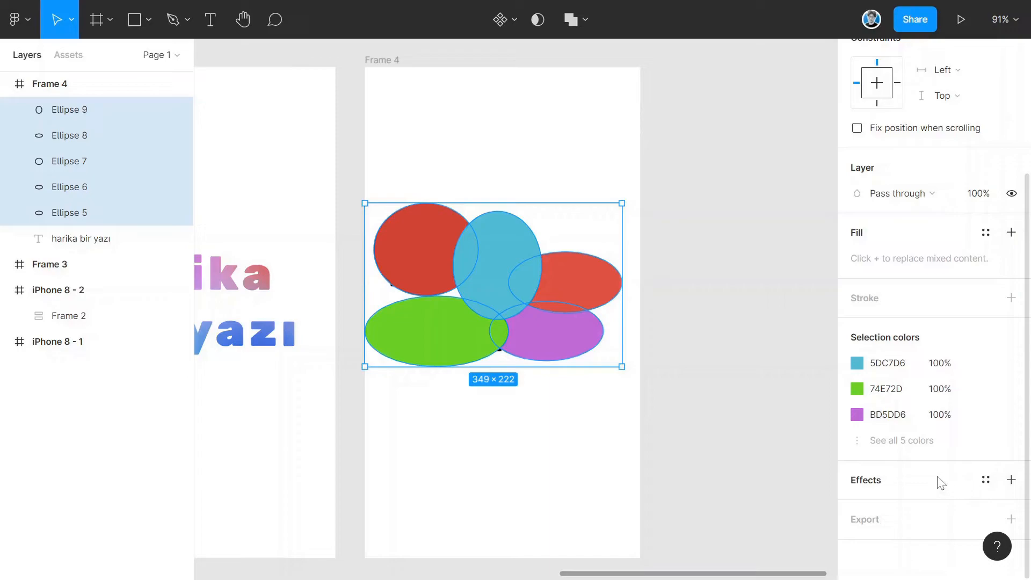
left_click(1011, 480)
left_click(925, 505)
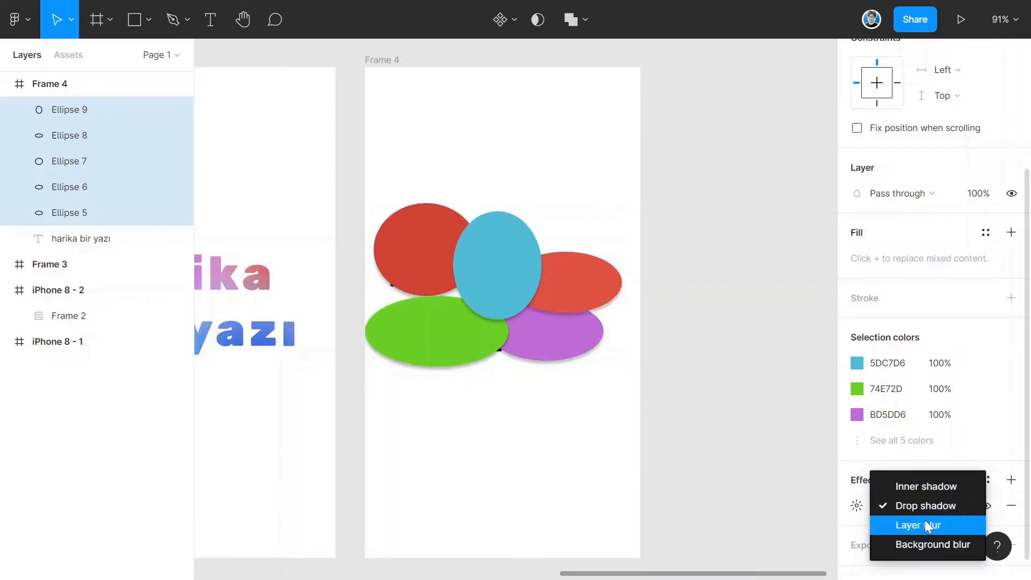
left_click(918, 525)
left_click(856, 505)
left_click_drag(656, 542, 970, 542)
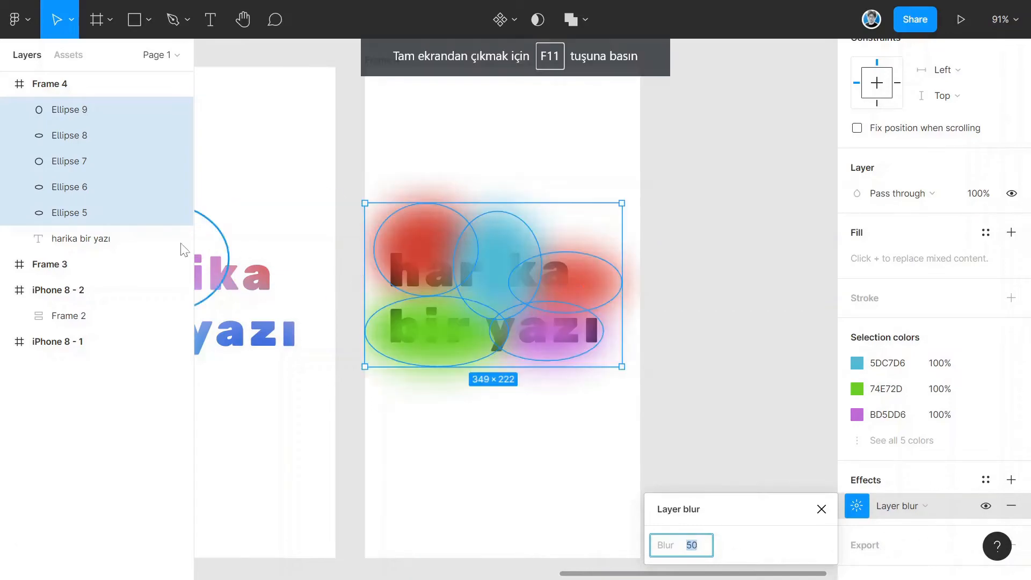
- Select the text together with the ellipses and use the text as a mask
left_click(95, 247)
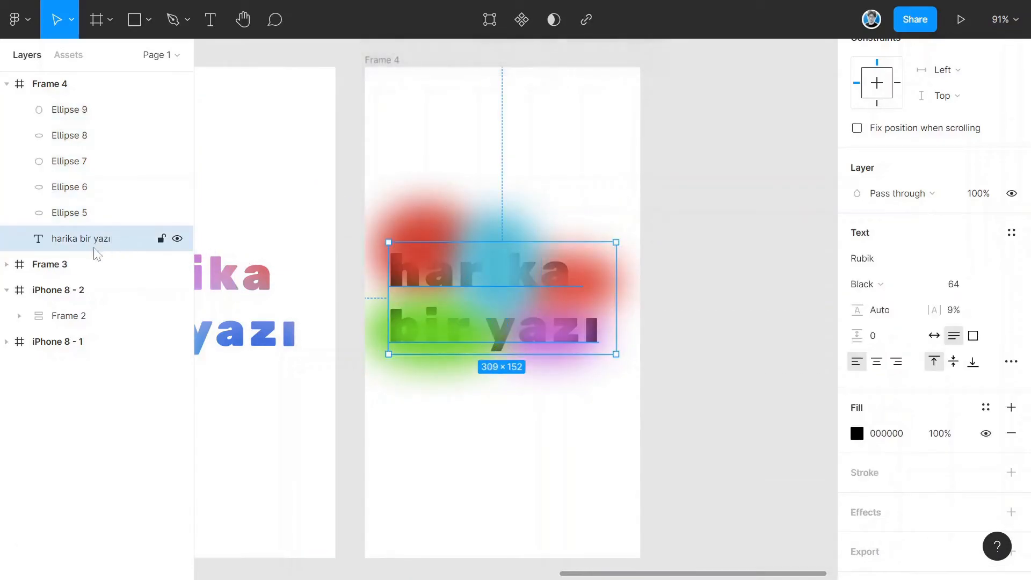
left_click(74, 112, "shift")
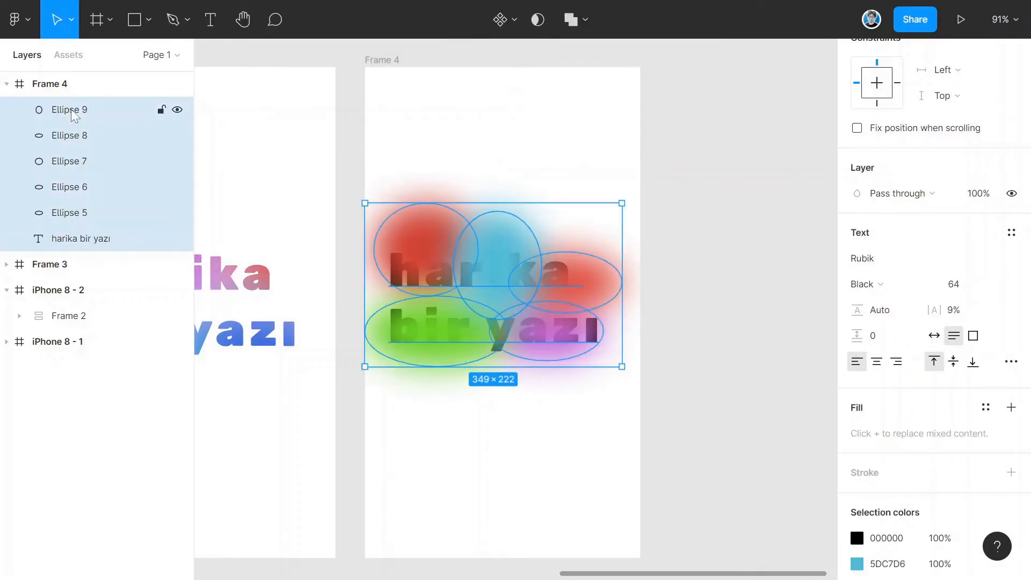
left_click(537, 20)
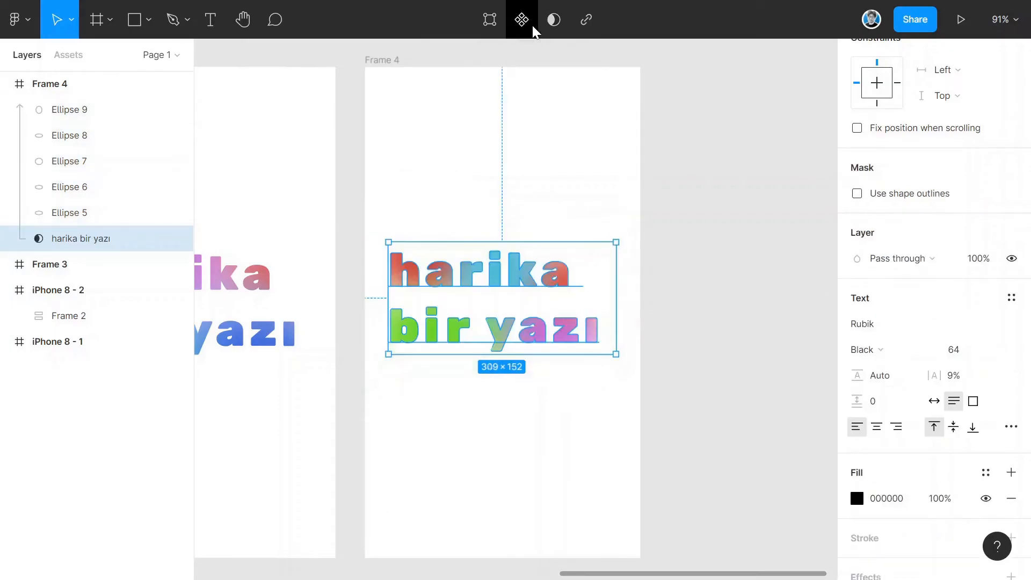
- Reposition the iPhone 8 - 1 frame and add a second iPhone 8 frame beside it
key("Escape")
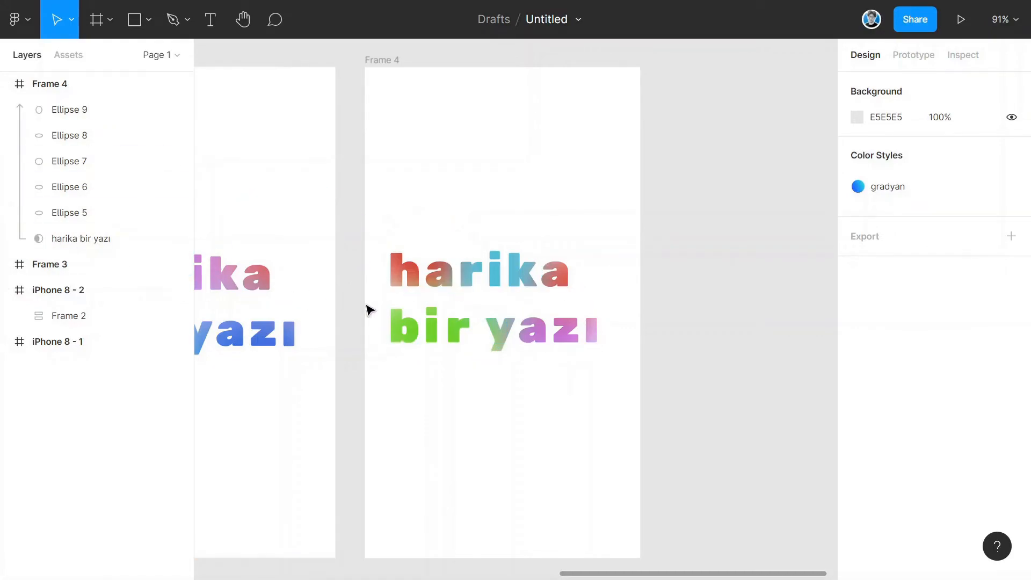
scroll(377, 310, "left", 3)
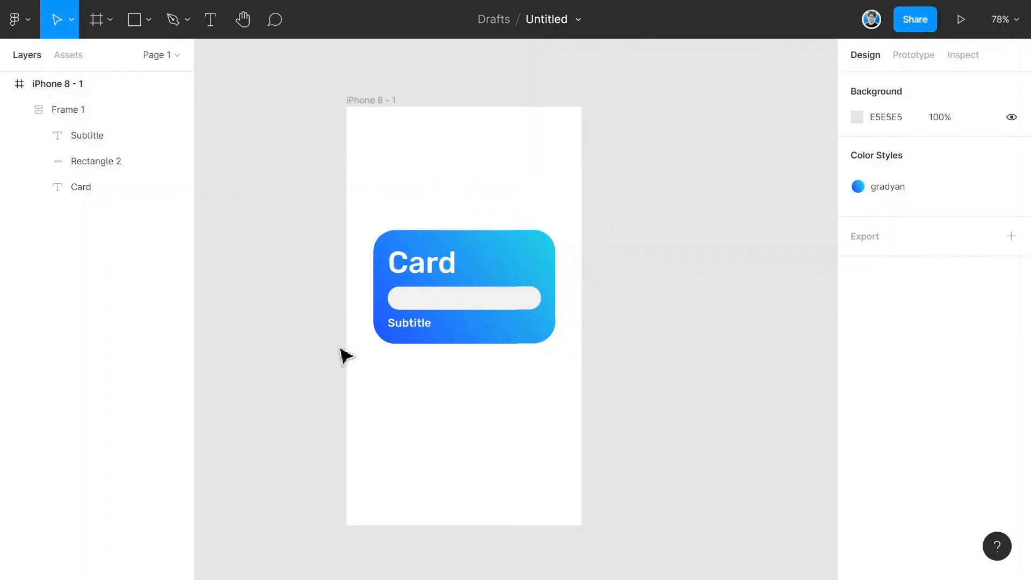
left_click_drag(596, 231, 454, 213)
left_click(231, 84)
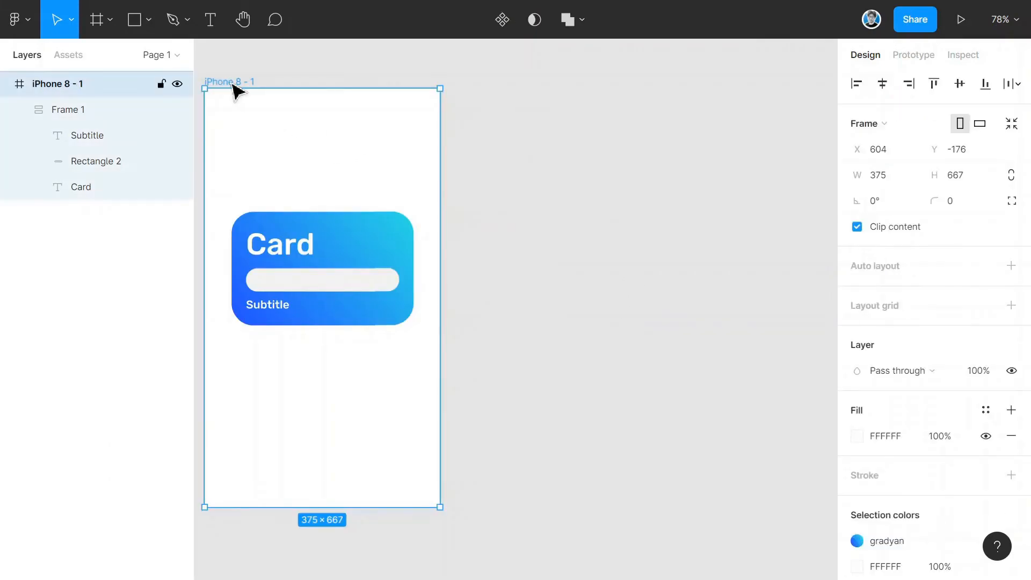
left_click(489, 108)
key("f")
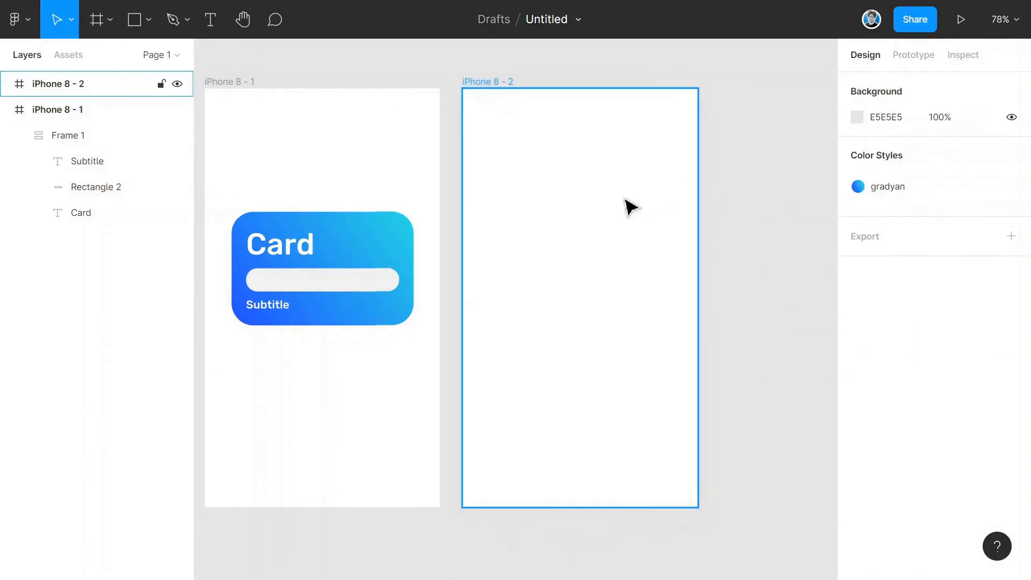
- Add a "Card" text in iPhone 8 - 2 and set it to size 48 with Regular weight
key("t")
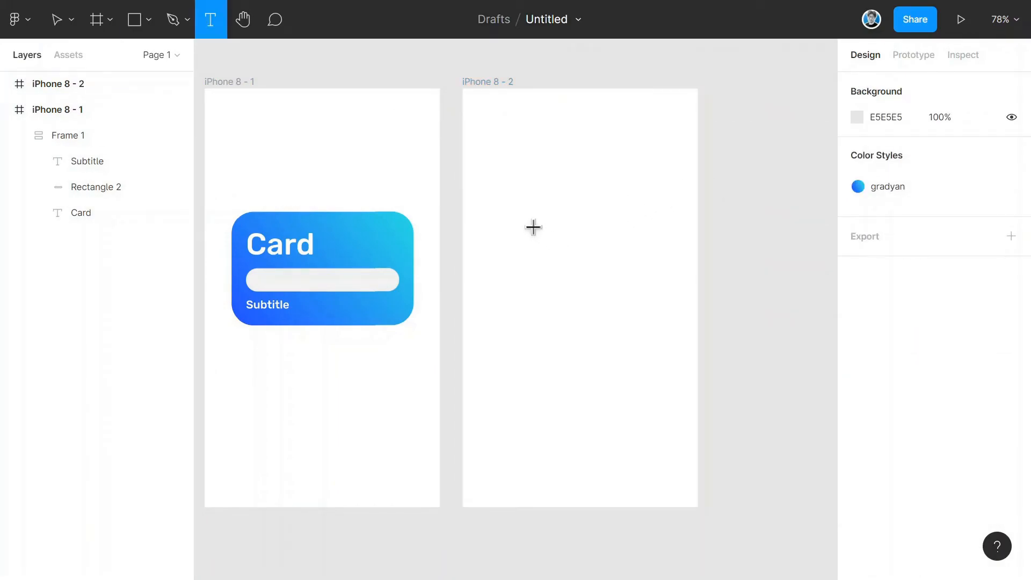
left_click(520, 204)
type("C")
key("Escape")
type("ard")
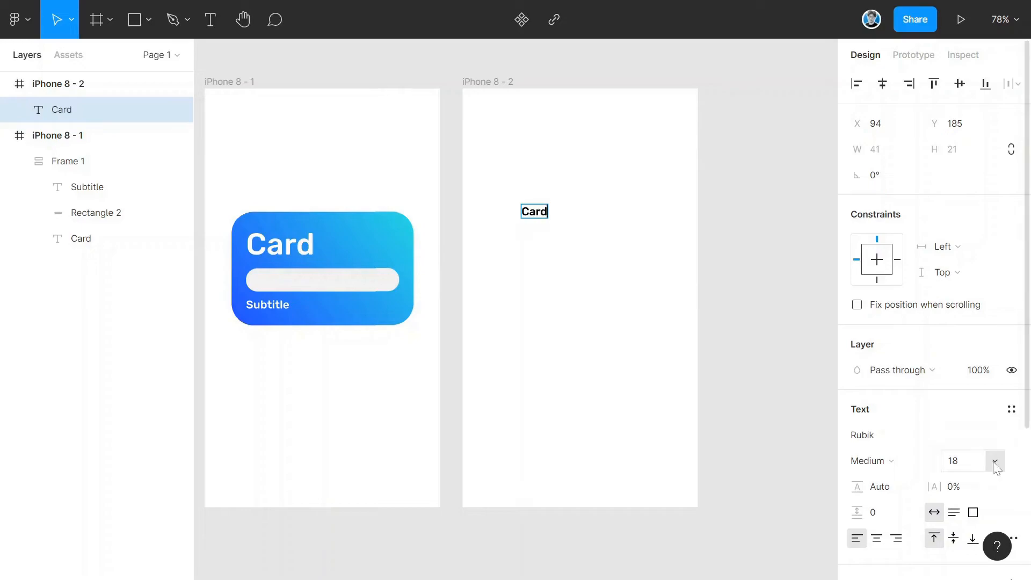
left_click(993, 460)
left_click(993, 461)
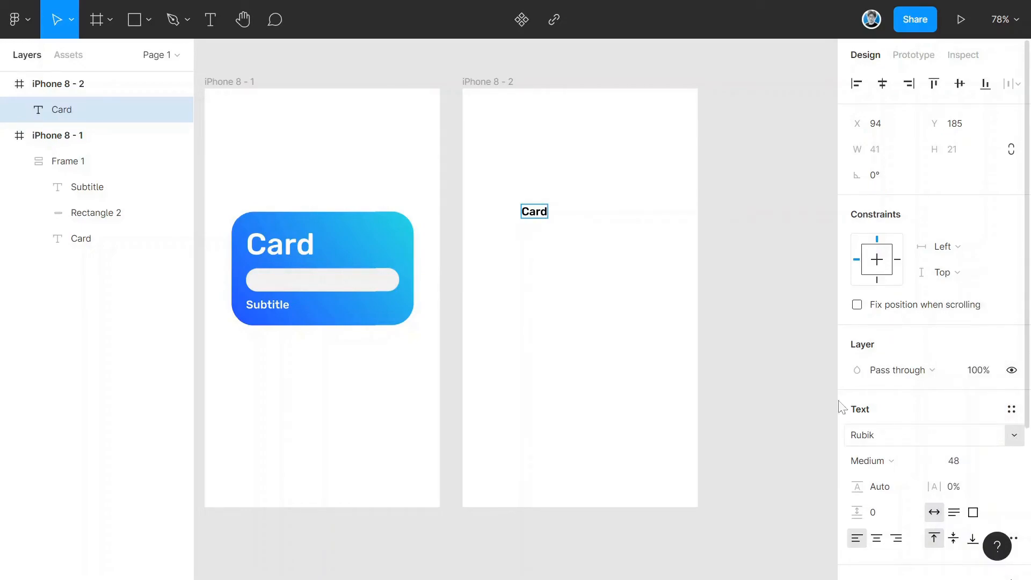
left_click(889, 460)
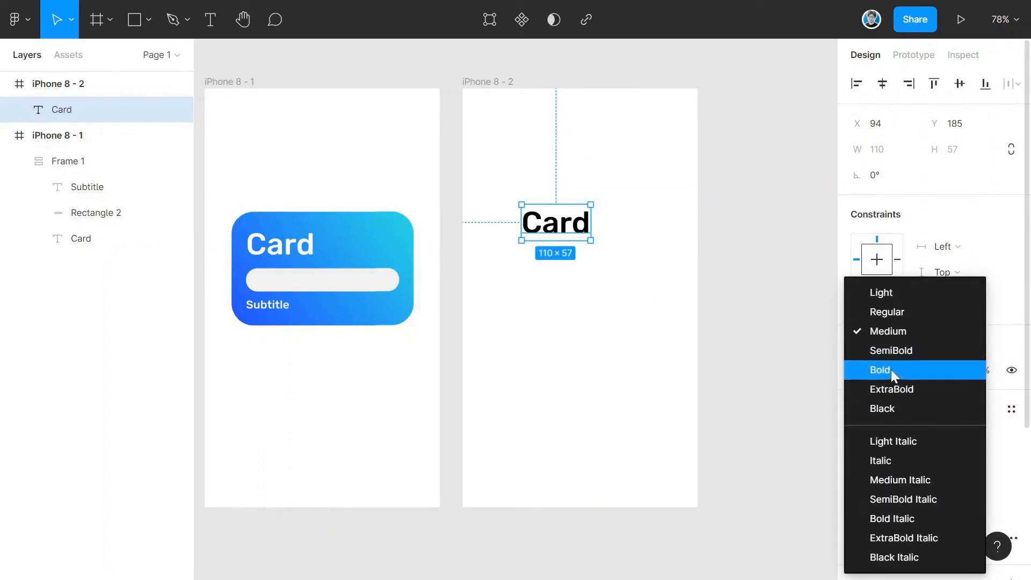
left_click(894, 317)
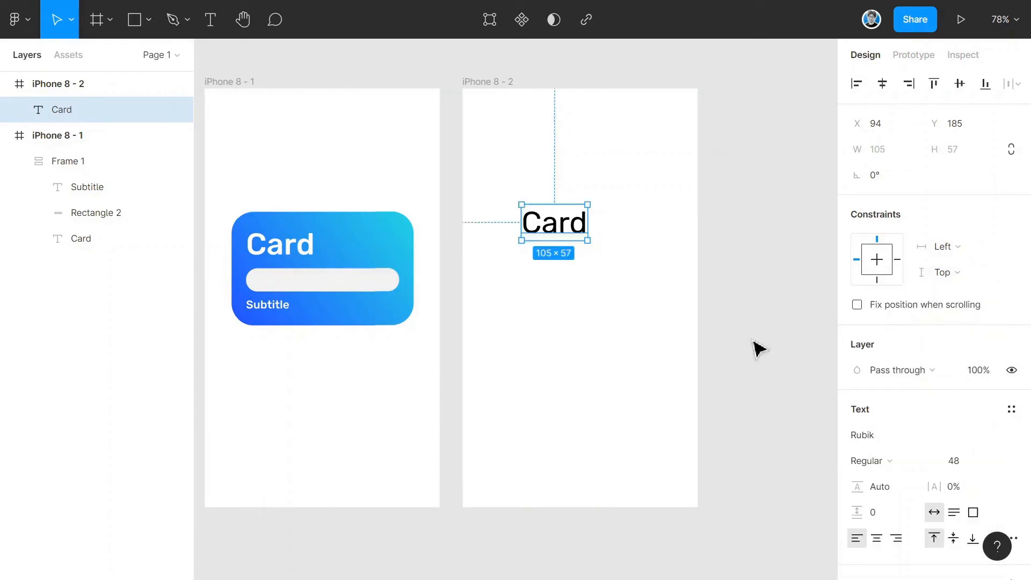
key("Escape")
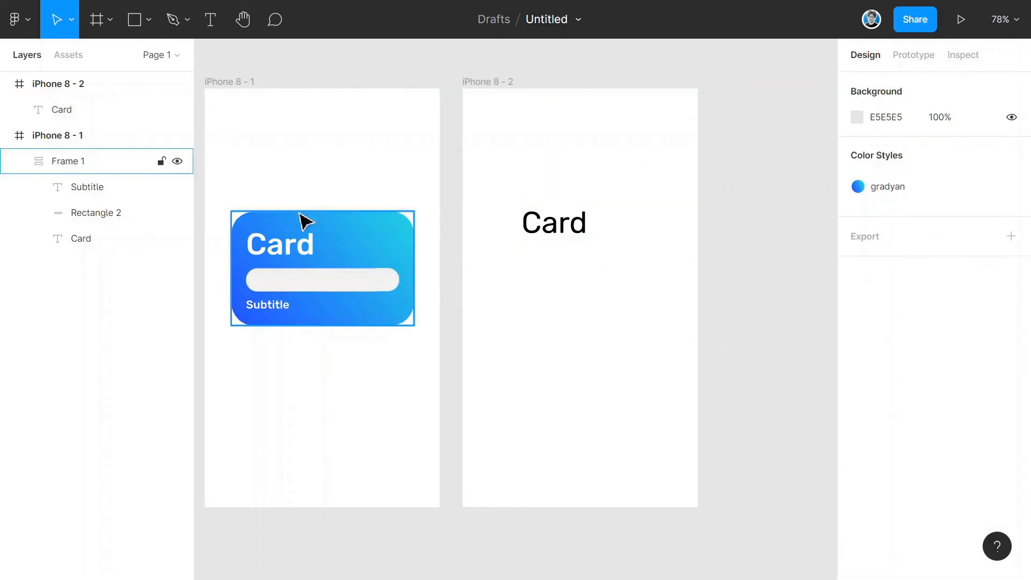
- Draw a rectangle about 288×156 below the text with corner radius 35 and fill it with the gradyan color style
key("r")
left_click_drag(495, 248, 677, 349)
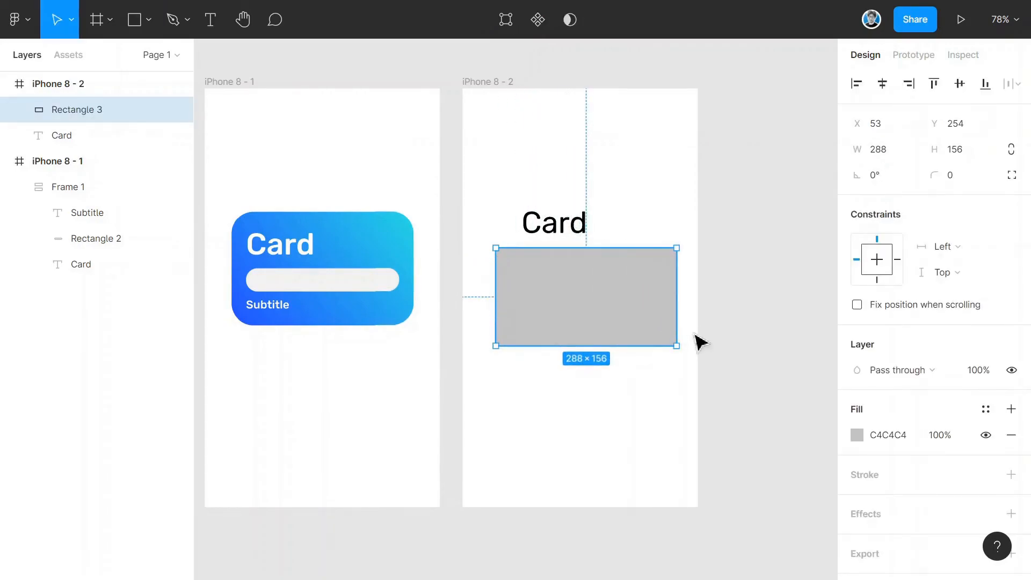
left_click(964, 184)
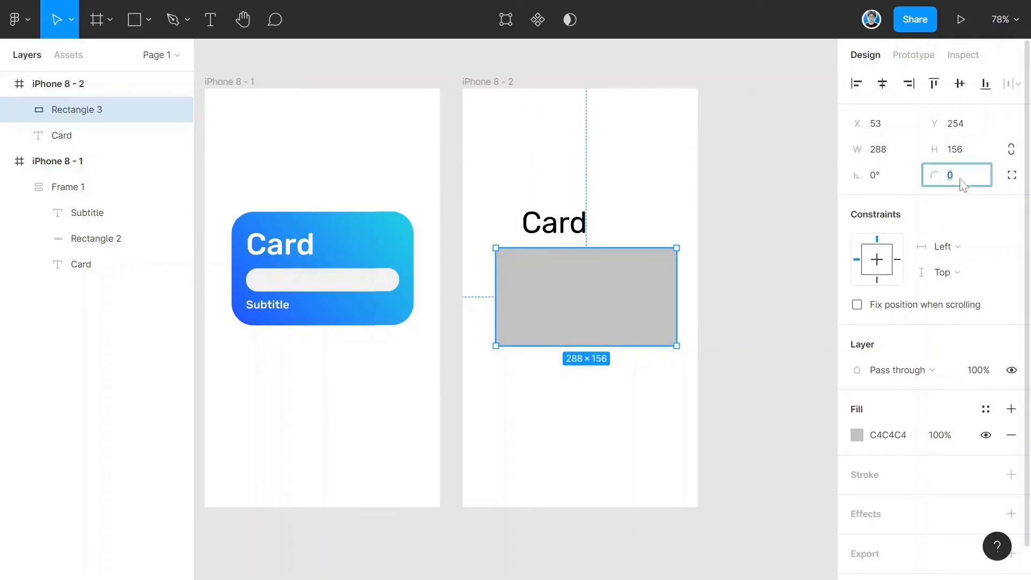
type("35")
key("Return")
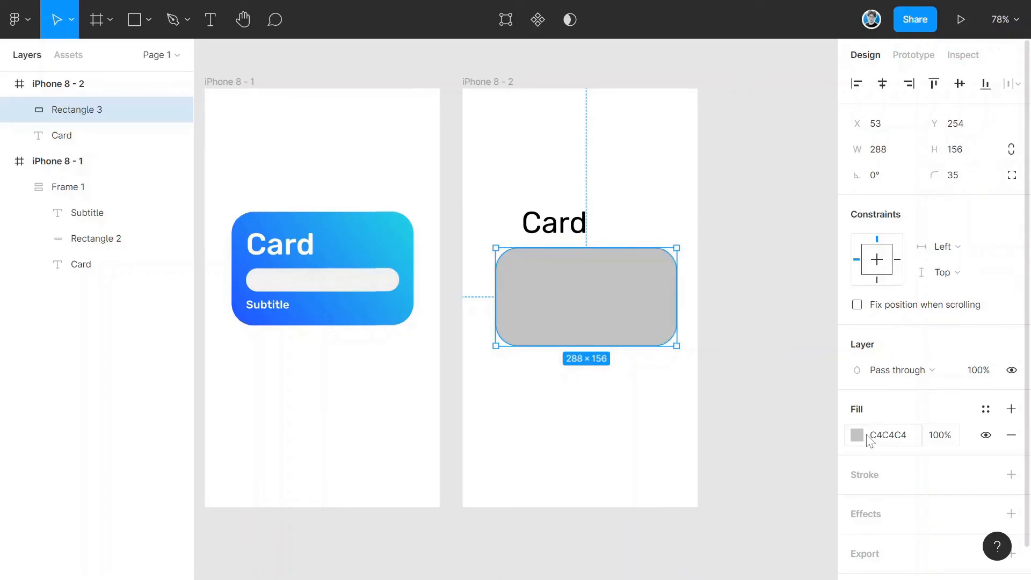
left_click(985, 410)
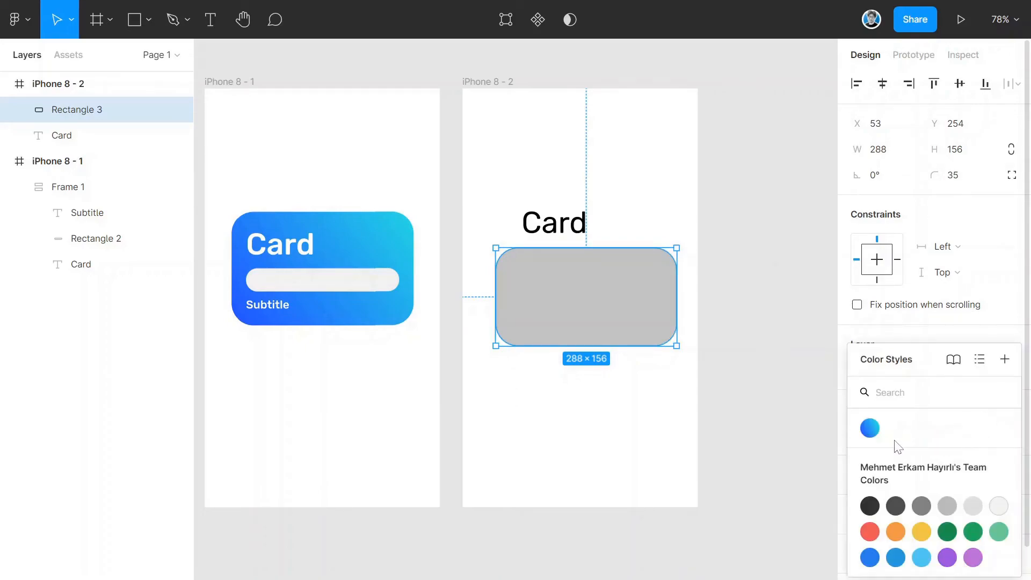
left_click(869, 428)
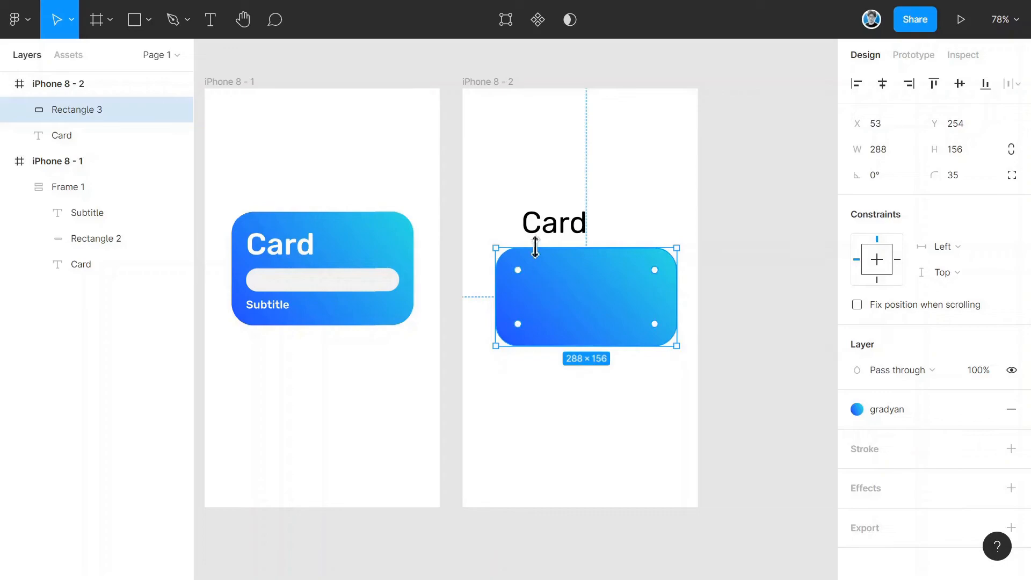
- Add a "subtitle" text above the Card text and reduce its font size
left_click(545, 189)
key("t")
left_click(533, 180)
type("subtitle")
key("Escape")
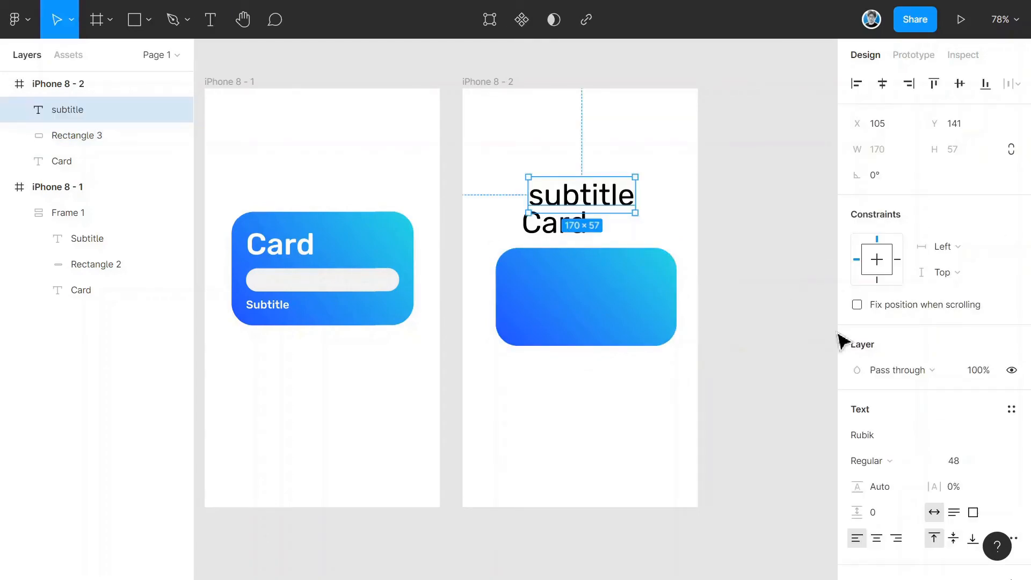
left_click(993, 460)
left_click(987, 404)
left_click(746, 359)
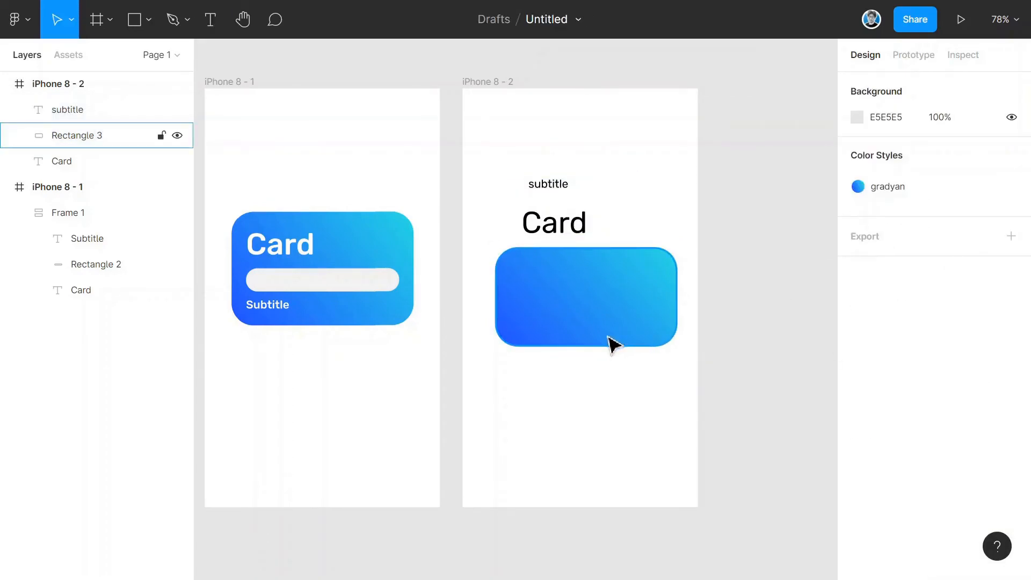
- Draw a thin bar rectangle below the gradient rectangle with corner radius 25
key("r")
mouse_move(506, 366)
left_mouse_down()
mouse_move(625, 397)
mouse_move(651, 387)
left_mouse_up()
left_click(961, 183)
type("25")
left_click(617, 419)
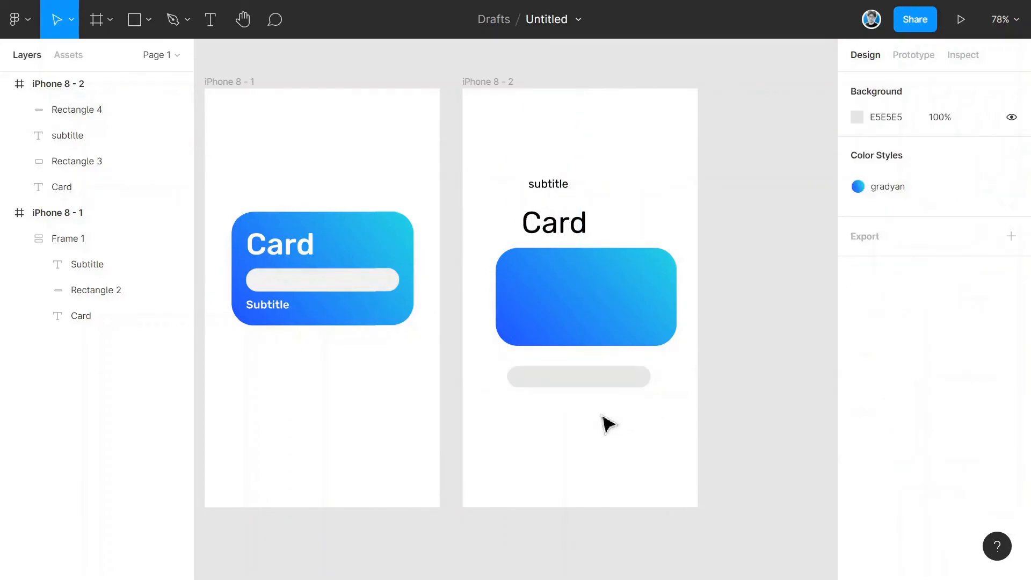
- Move the bar, the Card text and the subtitle text onto the gradient rectangle
left_click_drag(583, 394, 590, 324)
left_click_drag(578, 221, 569, 283)
left_click_drag(551, 185, 544, 329)
- Select both texts, the bar and the gradient rectangle and add auto layout to them
left_click(575, 280, "shift")
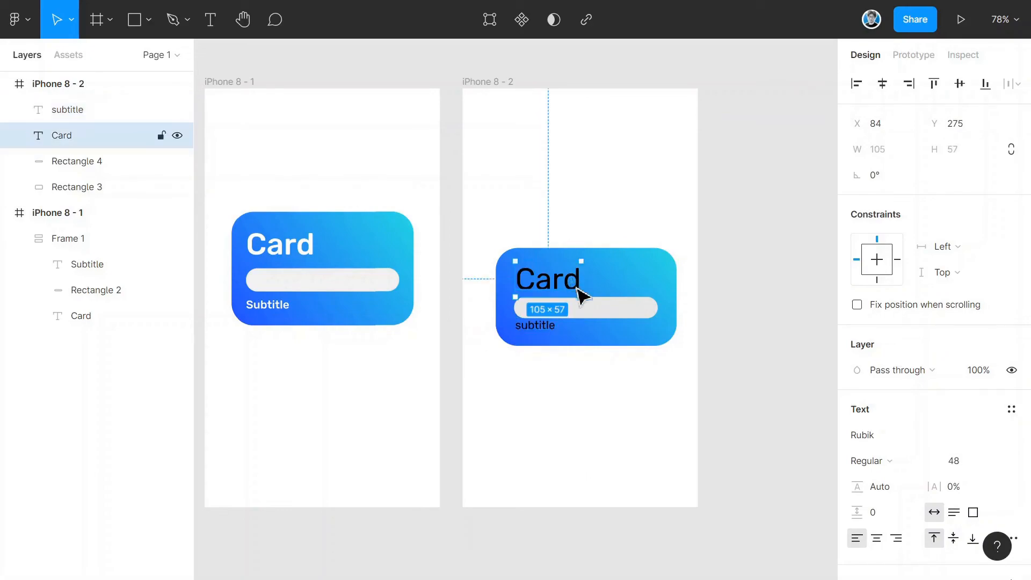
left_click(621, 311, "shift")
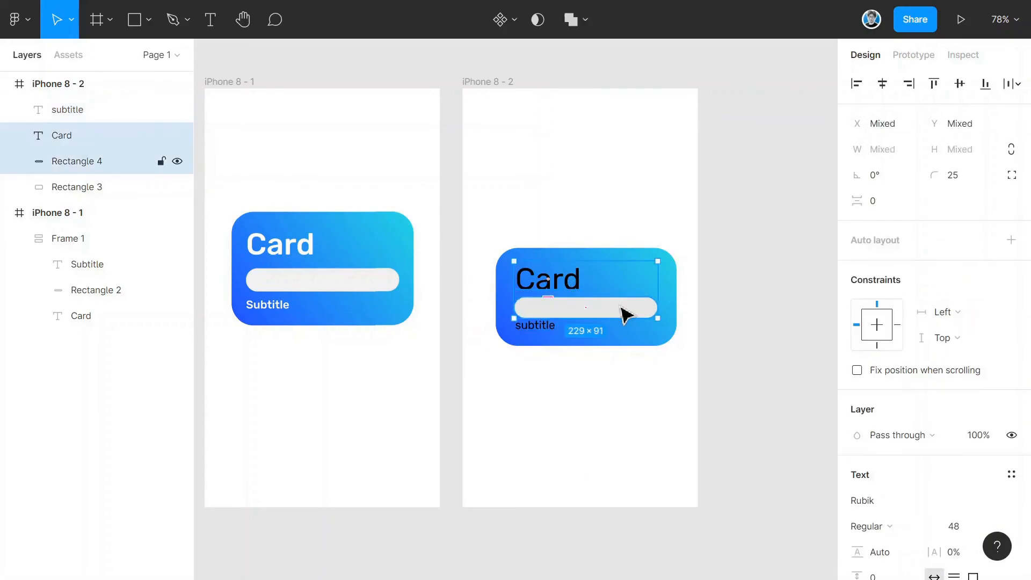
left_click(668, 317, "shift")
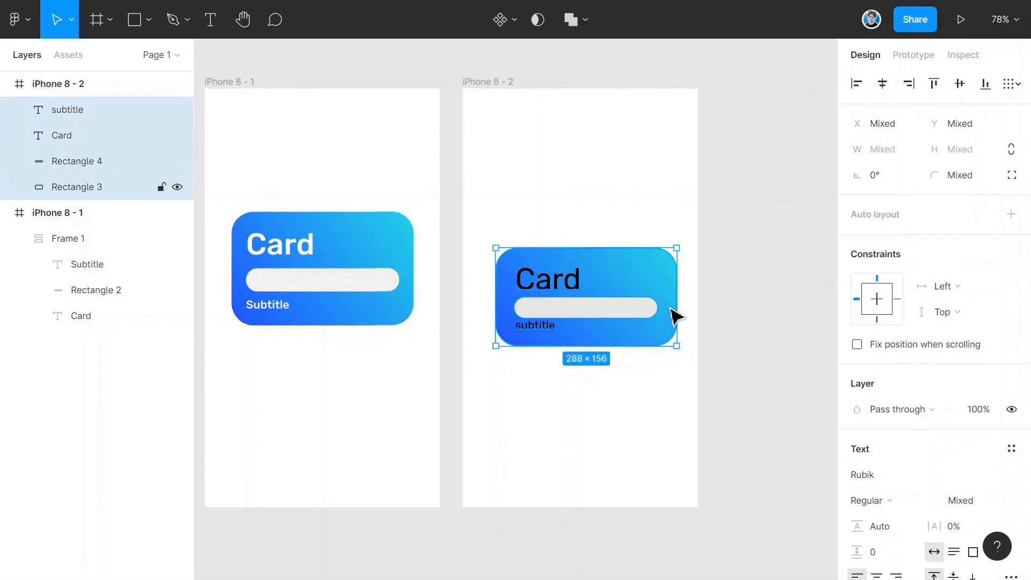
left_click(1011, 214)
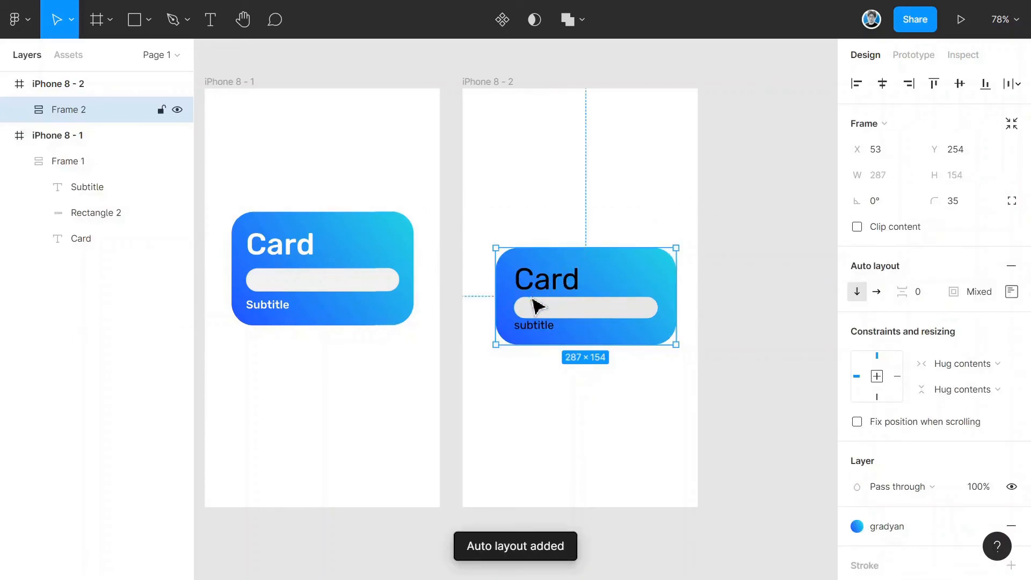
- Set the auto layout spacing to 0 and the padding to 20
mouse_move(902, 291)
left_mouse_down()
mouse_move(929, 290)
mouse_move(915, 292)
left_mouse_up()
left_click(980, 294)
type("0")
key("Return")
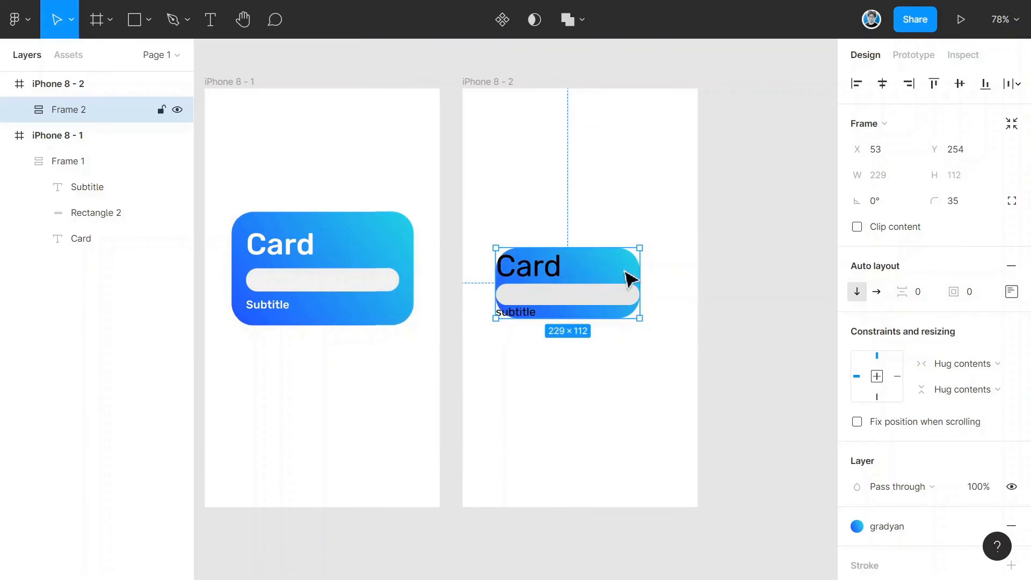
mouse_move(950, 296)
left_mouse_down()
mouse_move(967, 294)
mouse_move(954, 297)
left_mouse_up()
- Make the Card and subtitle texts white and move the card frame up inside iPhone 8 - 2
double_click(559, 283)
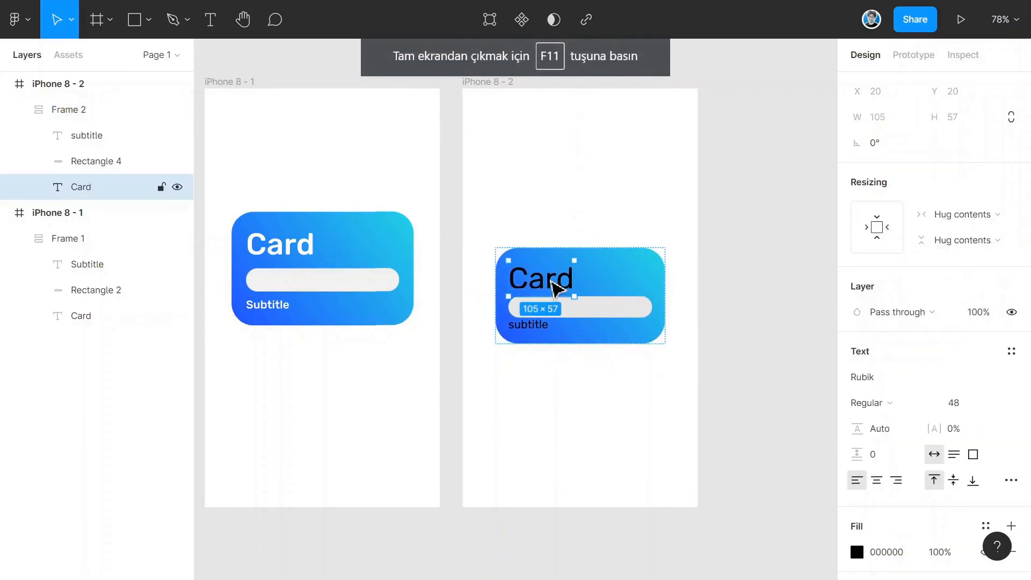
left_click(526, 325, "shift")
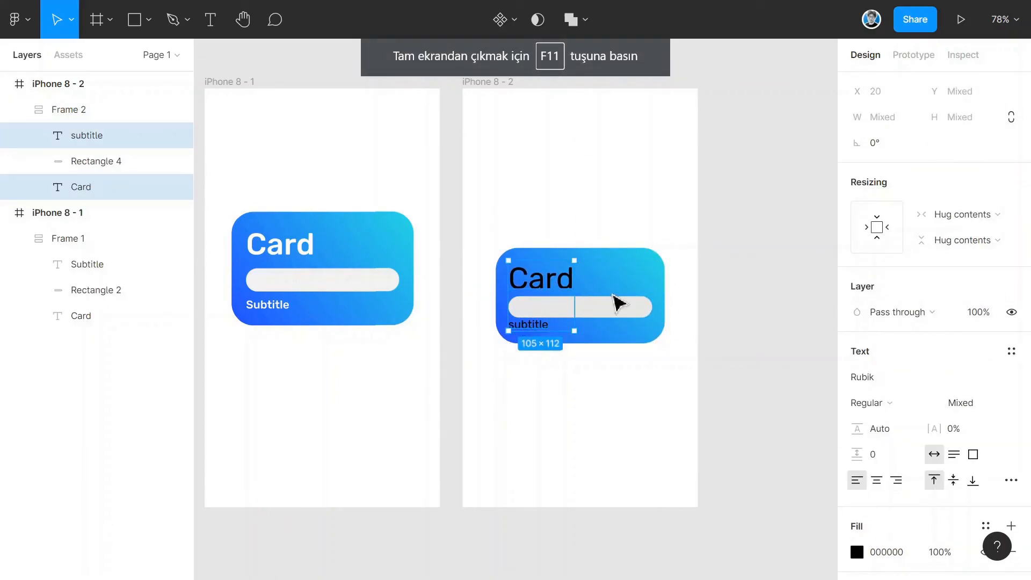
scroll(862, 400, "down", 3)
left_click(857, 402)
left_click_drag(676, 269, 617, 178)
left_click(580, 189)
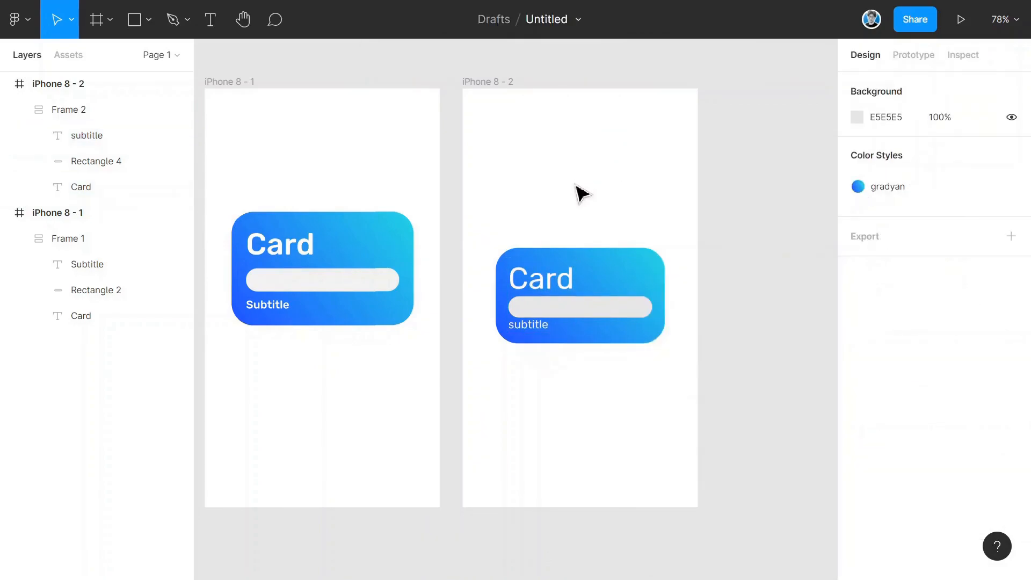
left_click_drag(617, 281, 601, 267)
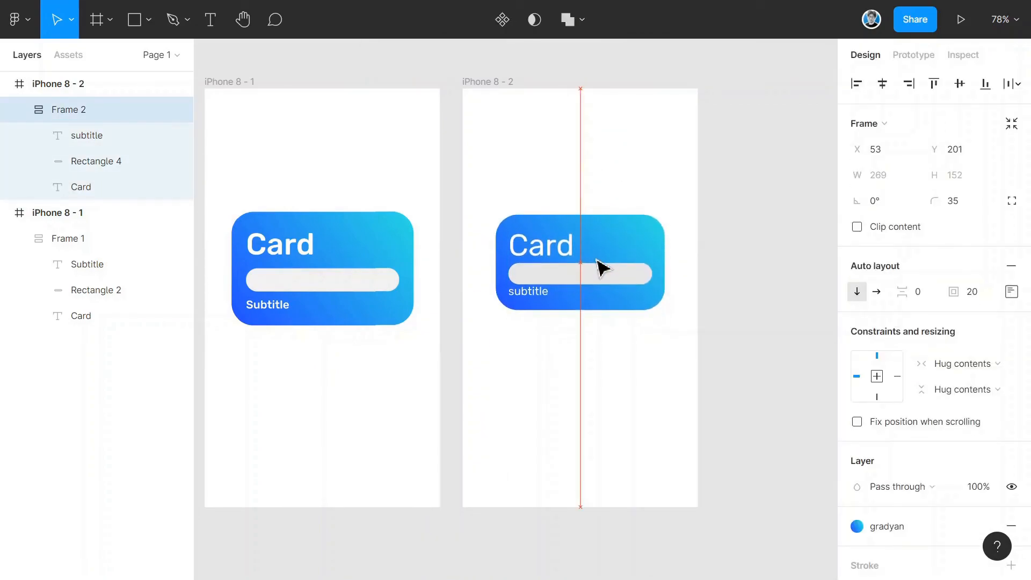
left_click(585, 362)
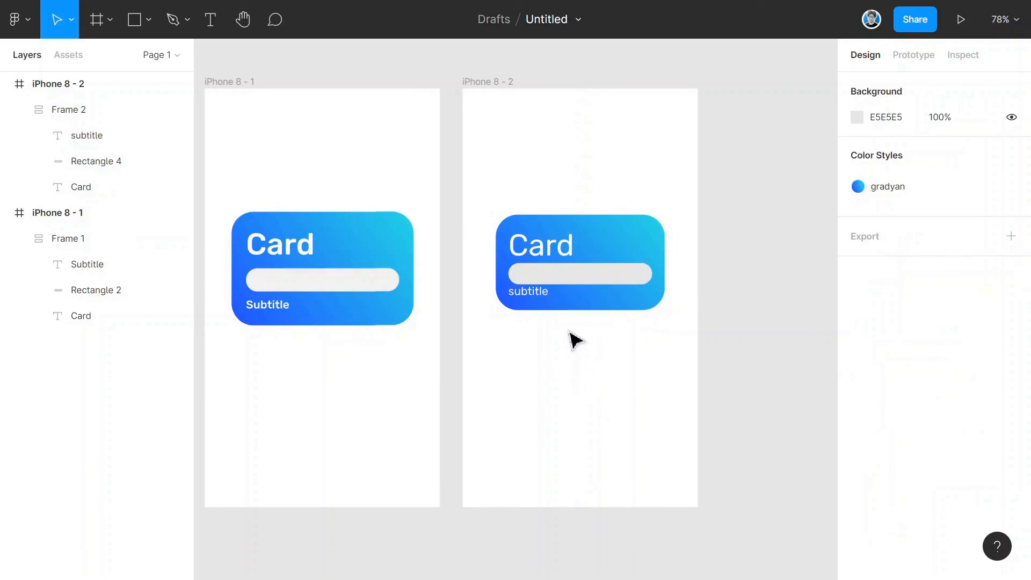